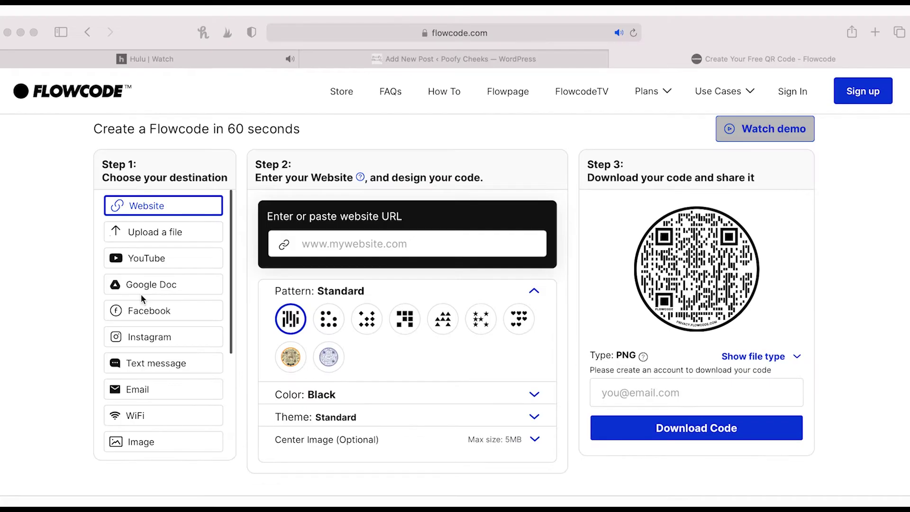
# Choose Instagram as the QR code's destination in Flowcode's Step 1.
pyautogui.click(148, 339)
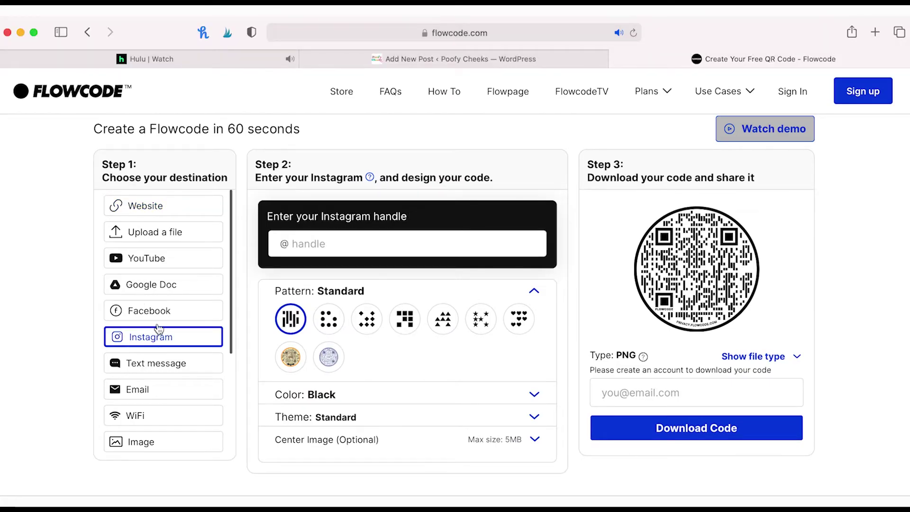
# Enter the blog's Instagram handle, correcting a typo along the way.
pyautogui.click(317, 246)
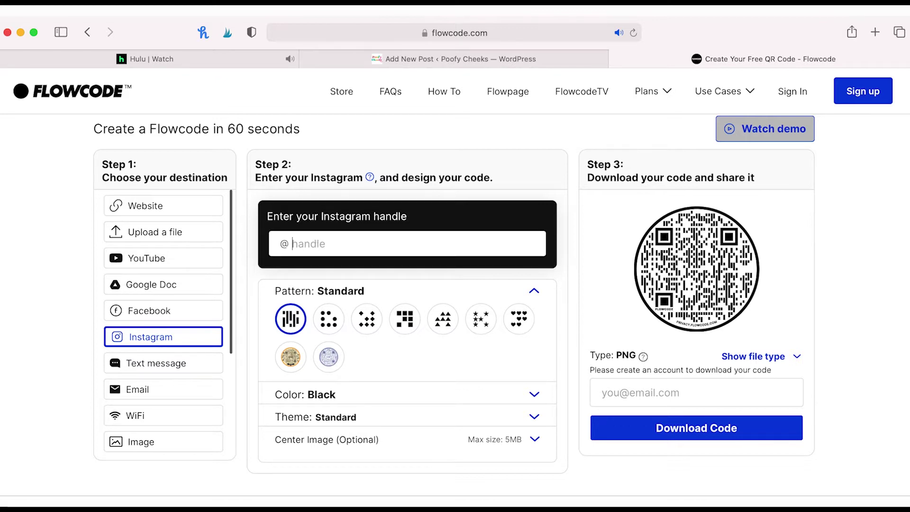
pyautogui.write('poofycheeksblow')
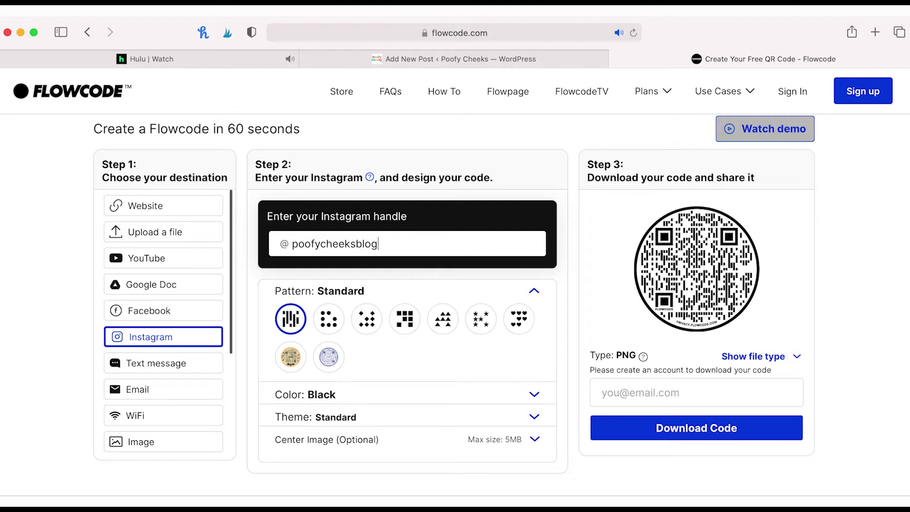
# Compare the Circle, Diamond and Square dot patterns, then settle on Diamond.
pyautogui.click(329, 329)
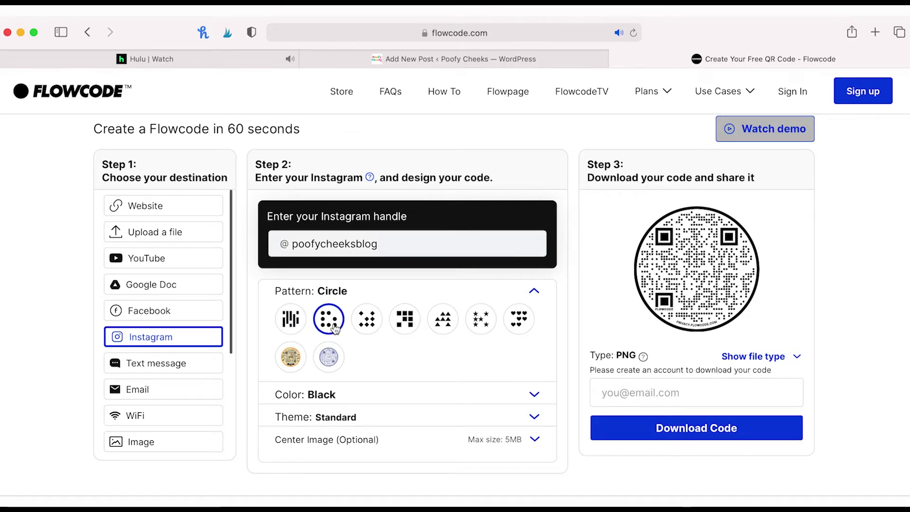
pyautogui.click(372, 328)
pyautogui.click(402, 326)
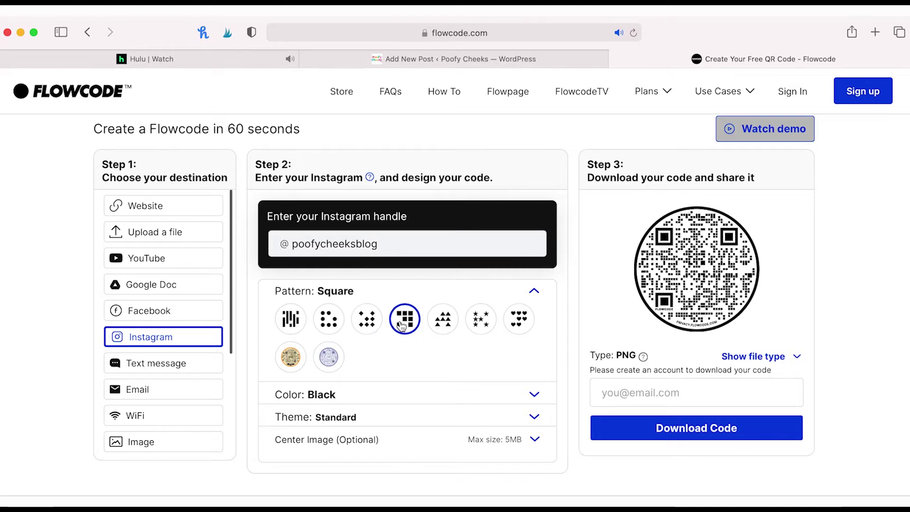
pyautogui.click(367, 327)
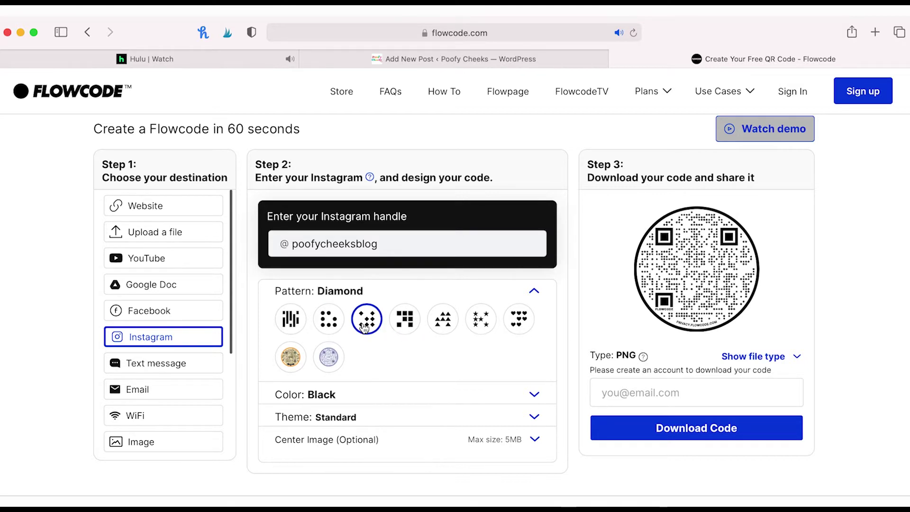
pyautogui.scroll(-1, 445, 348)
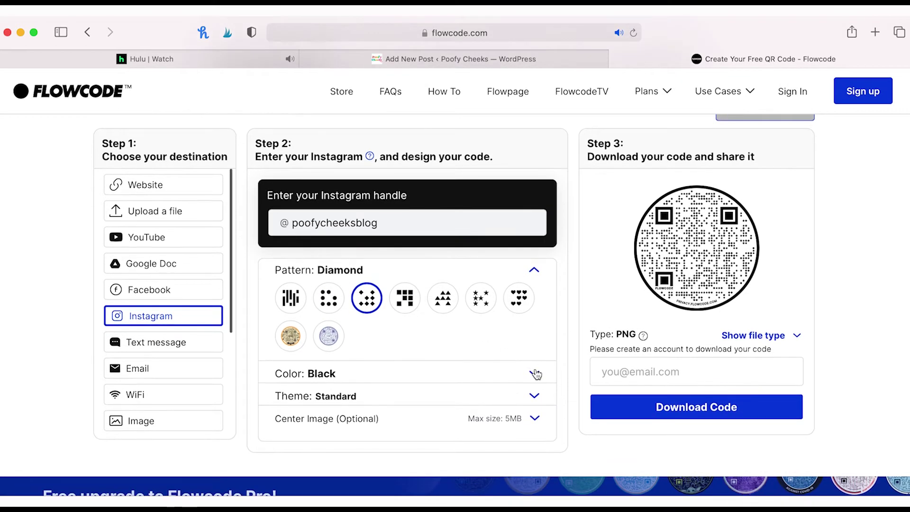
# Upload poofy-cheeks-logo2.png from Documents > blog > logo as the QR's centre image.
pyautogui.click(536, 418)
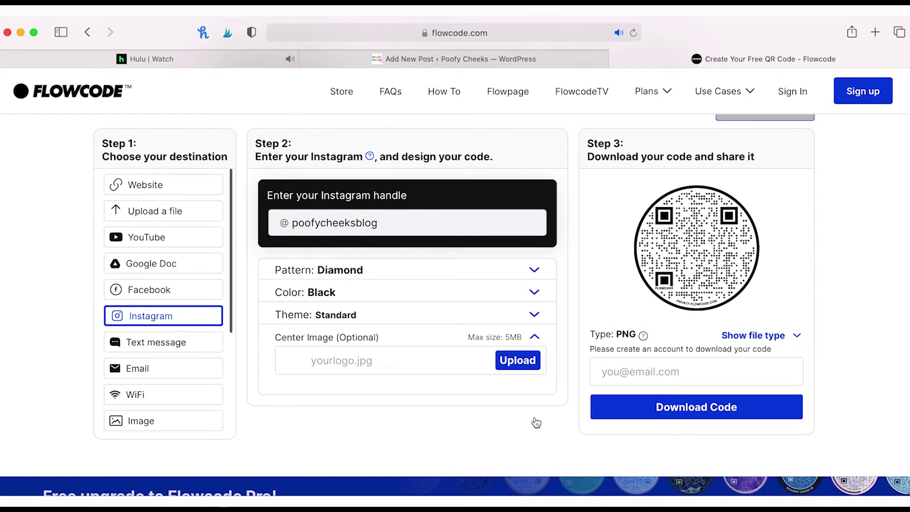
pyautogui.click(517, 361)
pyautogui.click(260, 255)
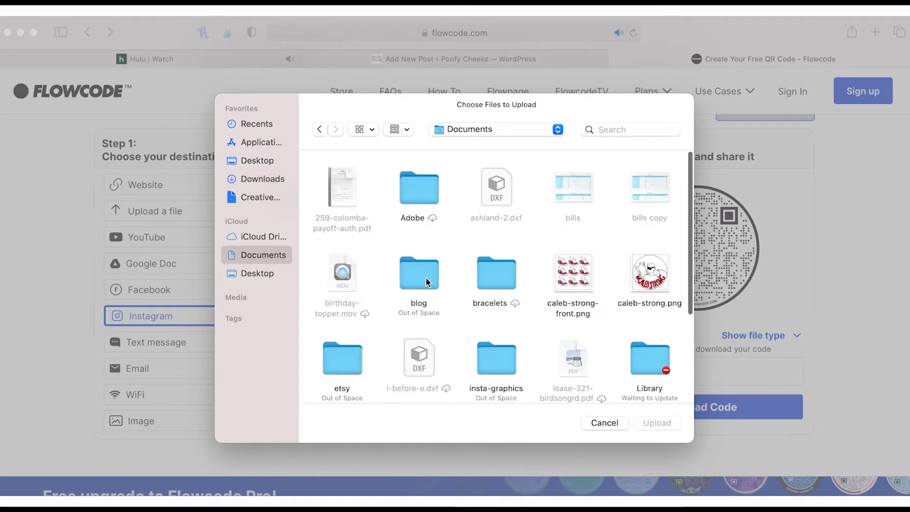
pyautogui.doubleClick(414, 274)
pyautogui.doubleClick(489, 330)
pyautogui.click(418, 187)
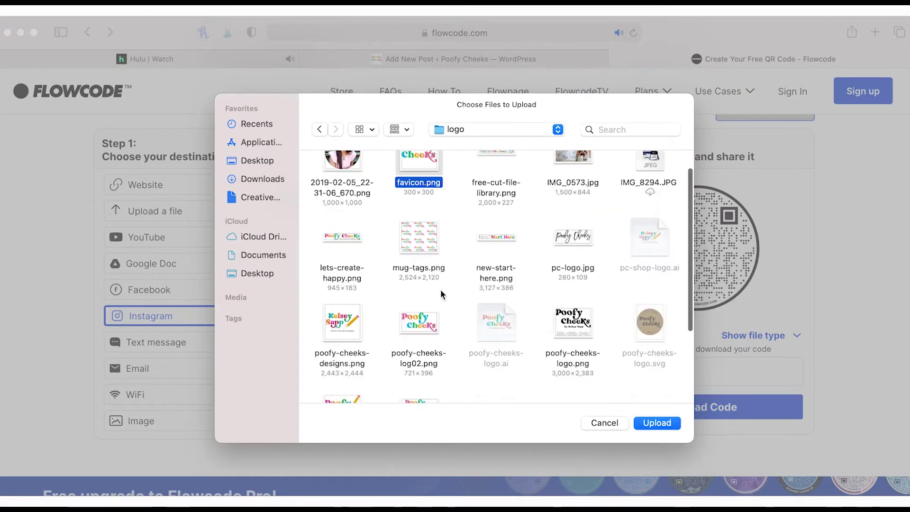
pyautogui.scroll(-5, 441, 285)
pyautogui.click(343, 327)
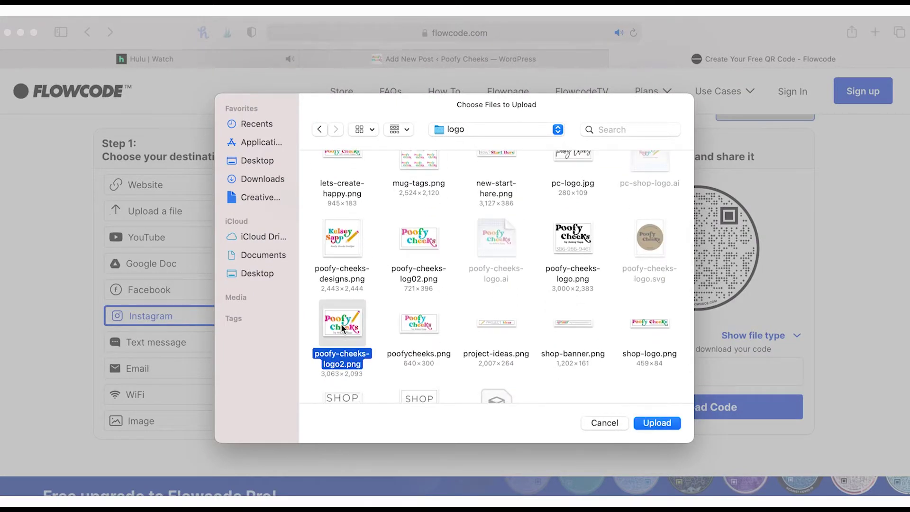
pyautogui.click(656, 421)
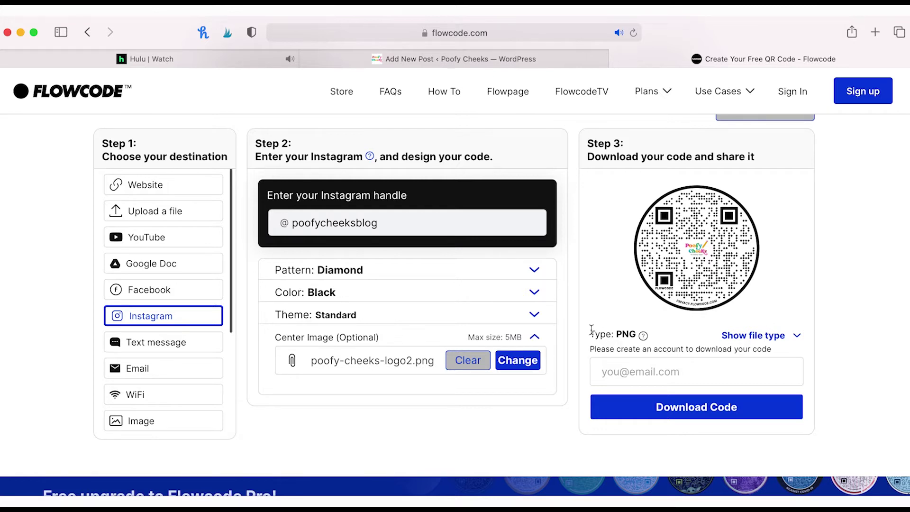
# Keep .PNG as the file type and attempt Download Code, which requires an email address.
pyautogui.tripleClick(640, 333)
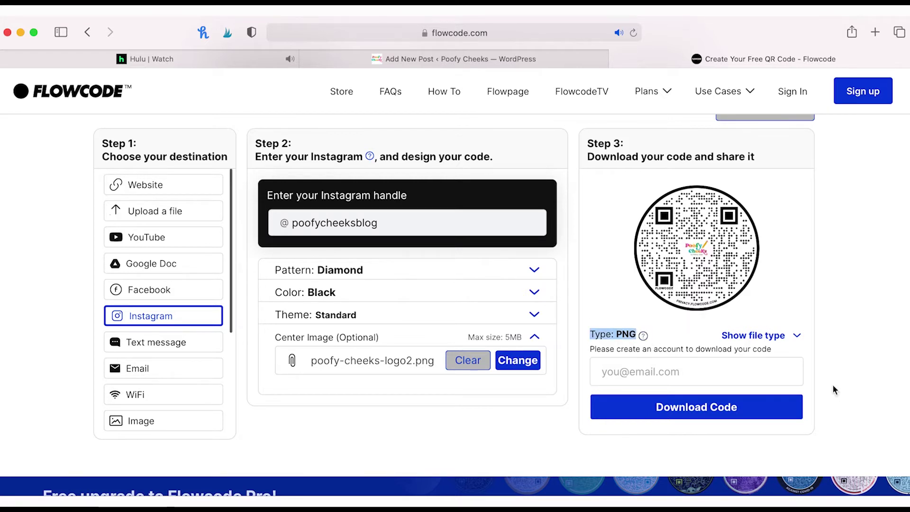
pyautogui.click(797, 336)
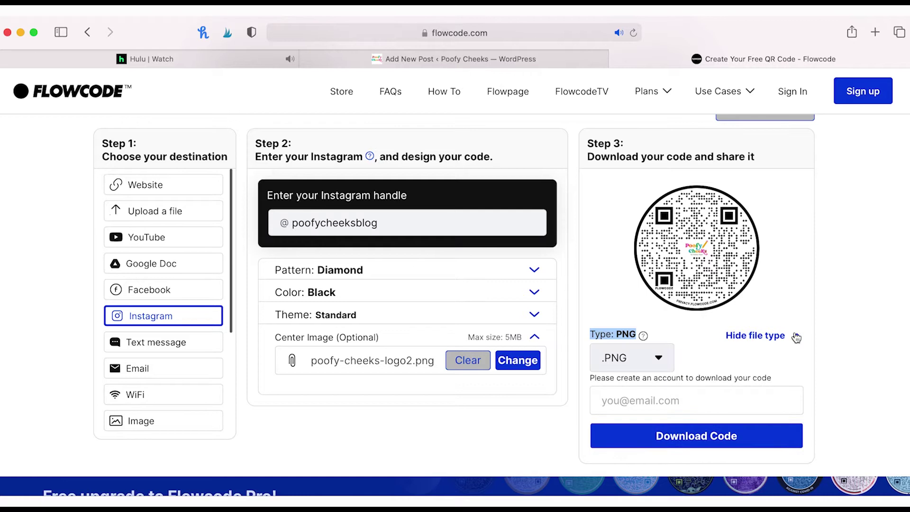
pyautogui.click(659, 359)
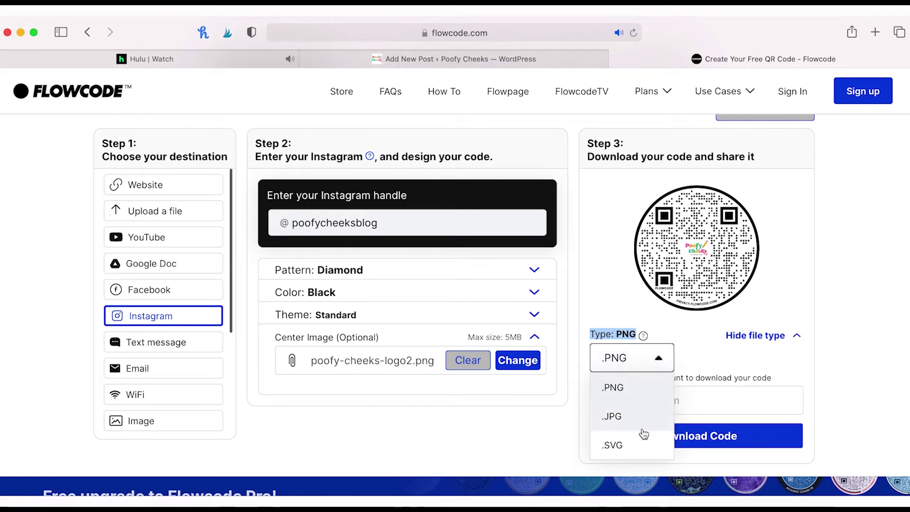
pyautogui.click(641, 391)
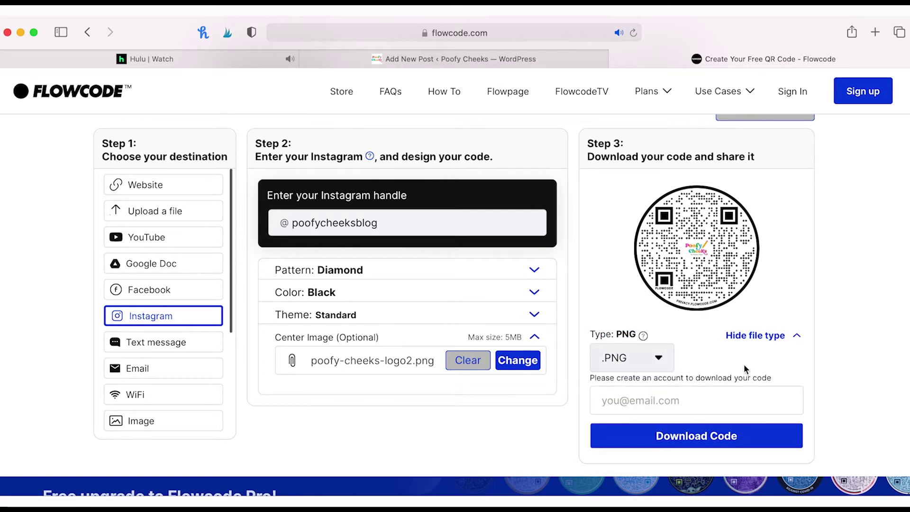
pyautogui.scroll(-1, 745, 370)
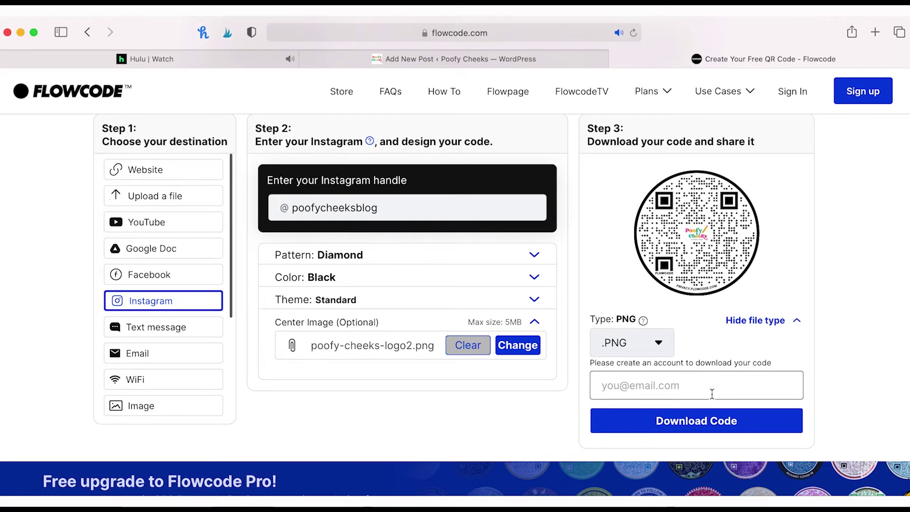
pyautogui.click(714, 421)
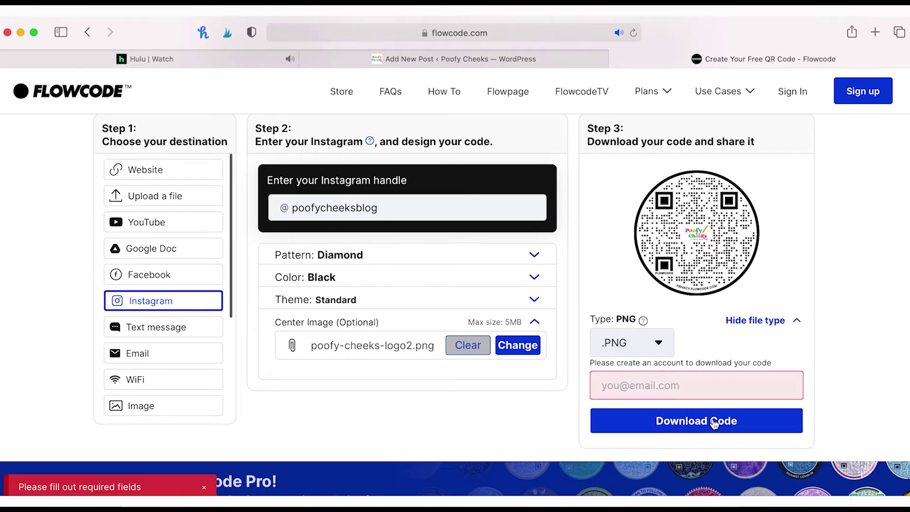
pyautogui.click(703, 387)
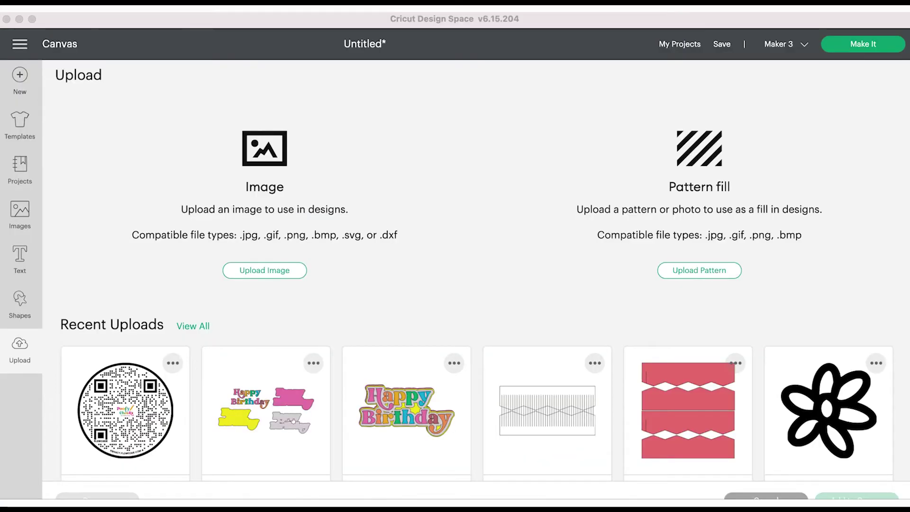
# Add the uploaded QR code to the canvas and shrink it to 1.164 inches square.
pyautogui.click(857, 497)
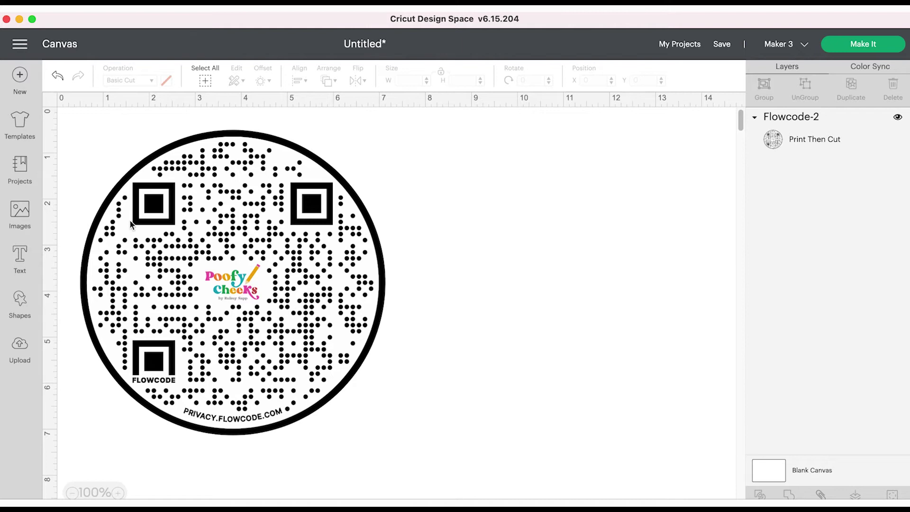
pyautogui.click(231, 261)
pyautogui.moveTo(395, 445); pyautogui.dragTo(145, 178)
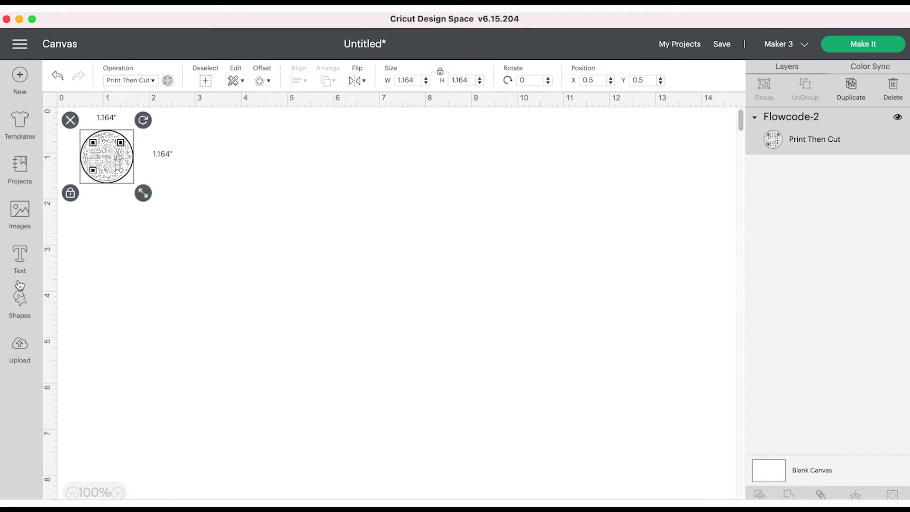
pyautogui.click(20, 353)
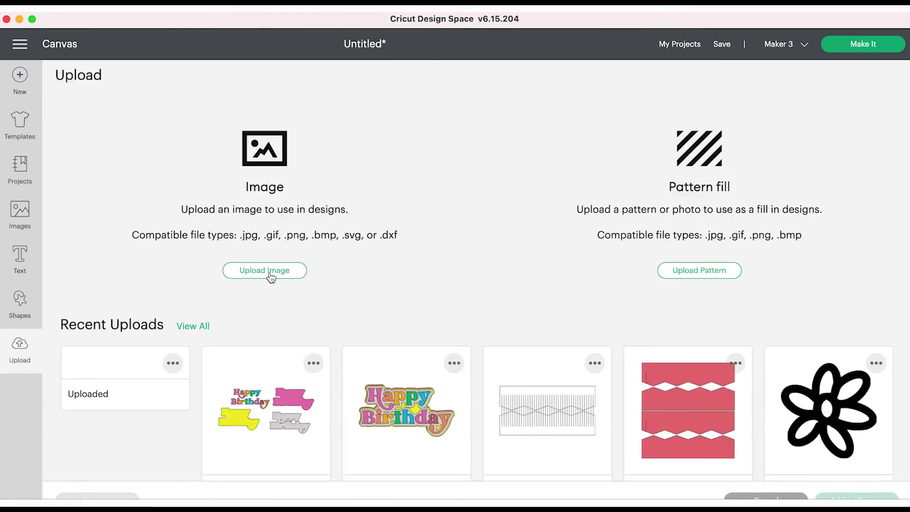
# Upload Untitled_Artwork 3.png, the Scan Me! lettering, as a moderately complex image.
pyautogui.click(269, 272)
pyautogui.click(478, 271)
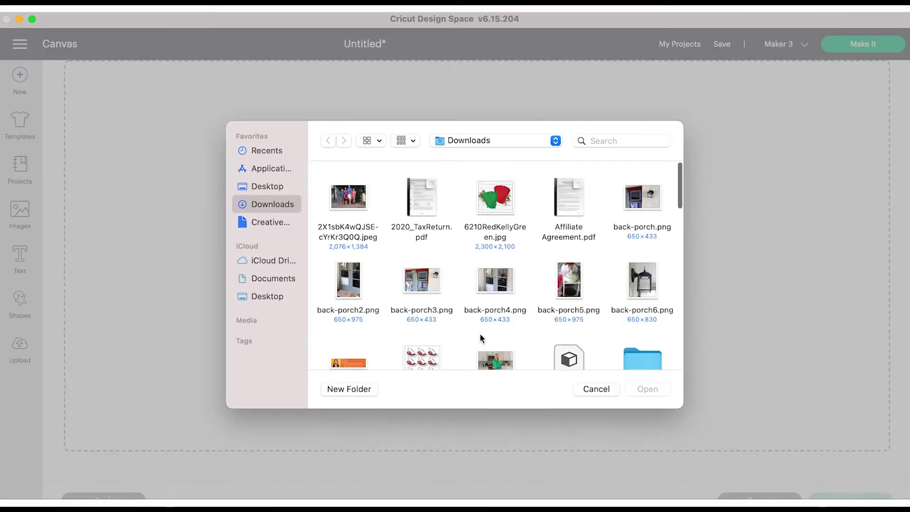
pyautogui.scroll(-10, 480, 333)
pyautogui.scroll(-6, 481, 337)
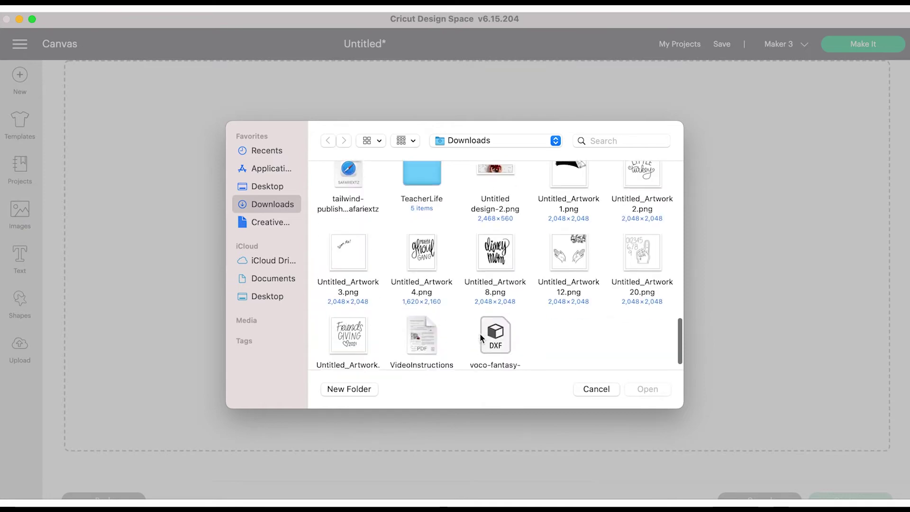
pyautogui.click(348, 224)
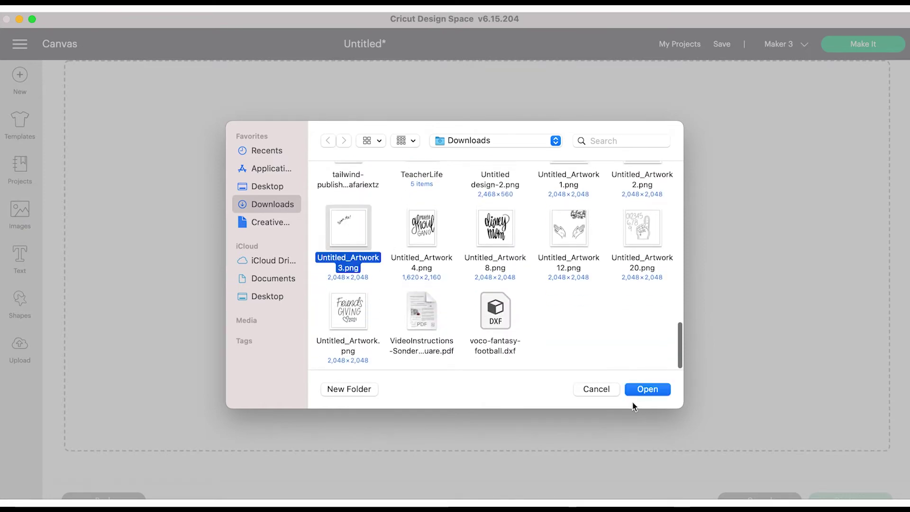
pyautogui.click(648, 389)
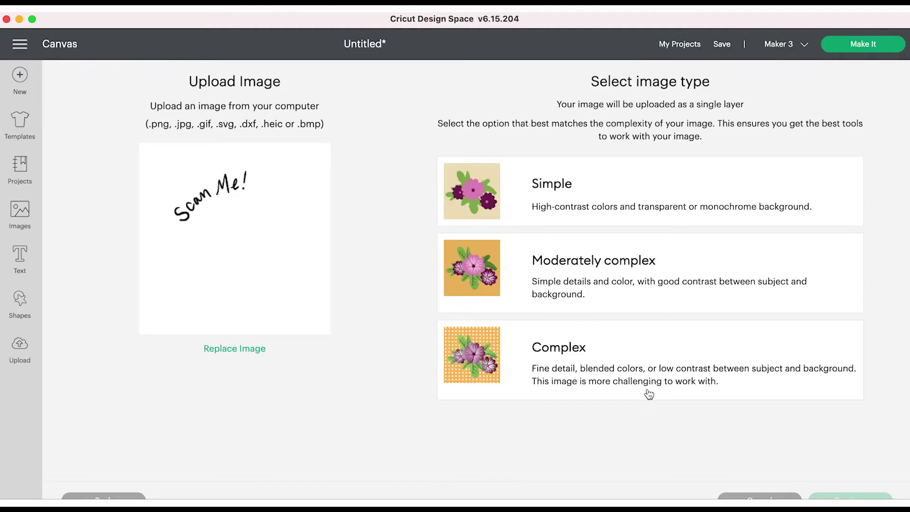
pyautogui.click(610, 275)
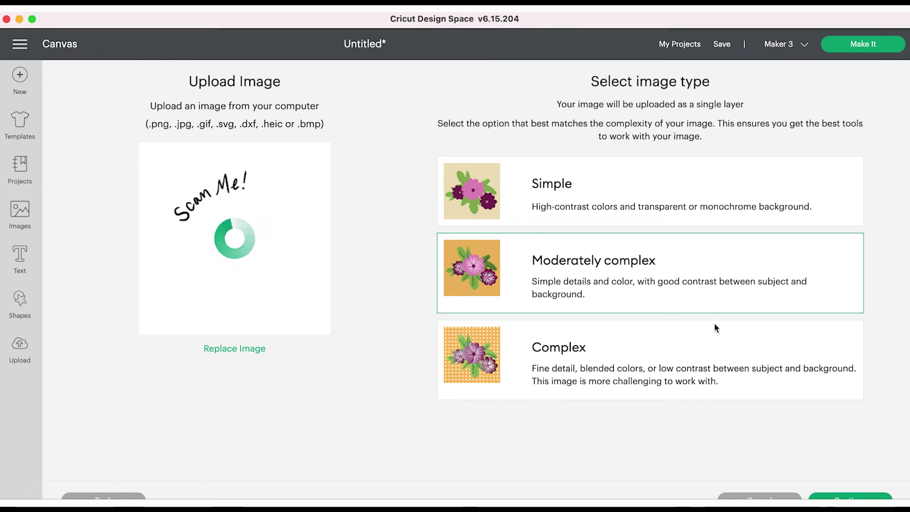
pyautogui.click(850, 498)
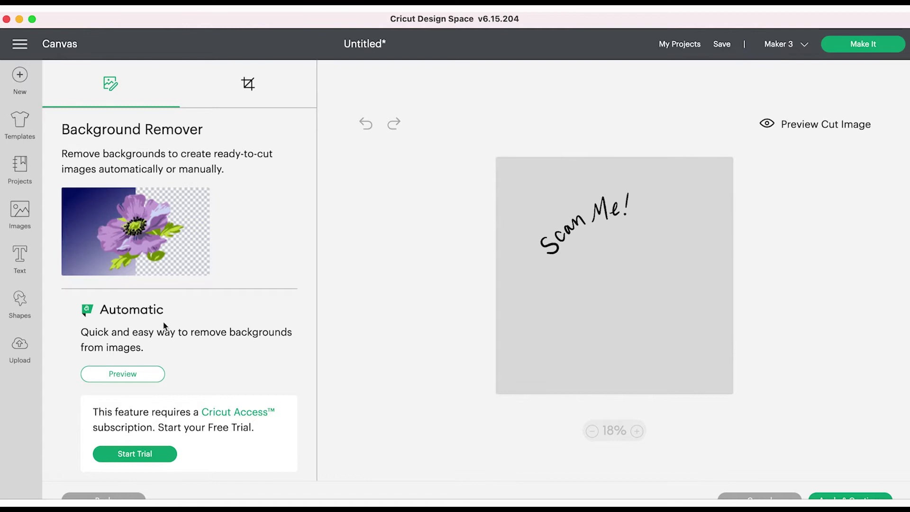
# Make the Scan Me! image's grey background transparent and save it as Print Then Cut.
pyautogui.scroll(-5, 163, 322)
pyautogui.scroll(-1, 163, 322)
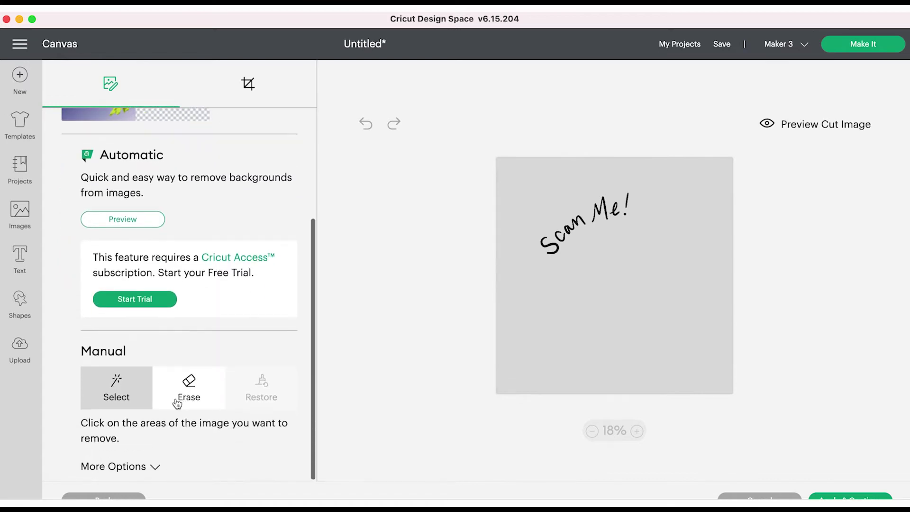
pyautogui.click(599, 323)
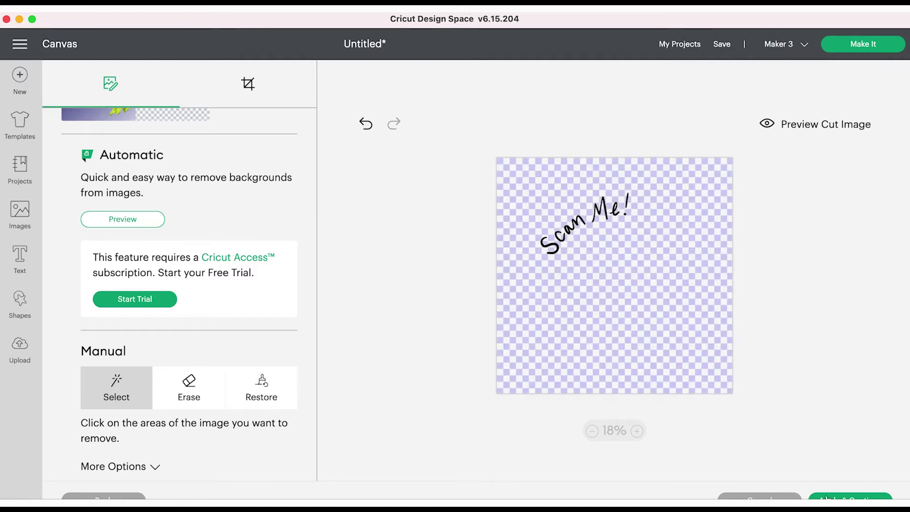
pyautogui.click(846, 497)
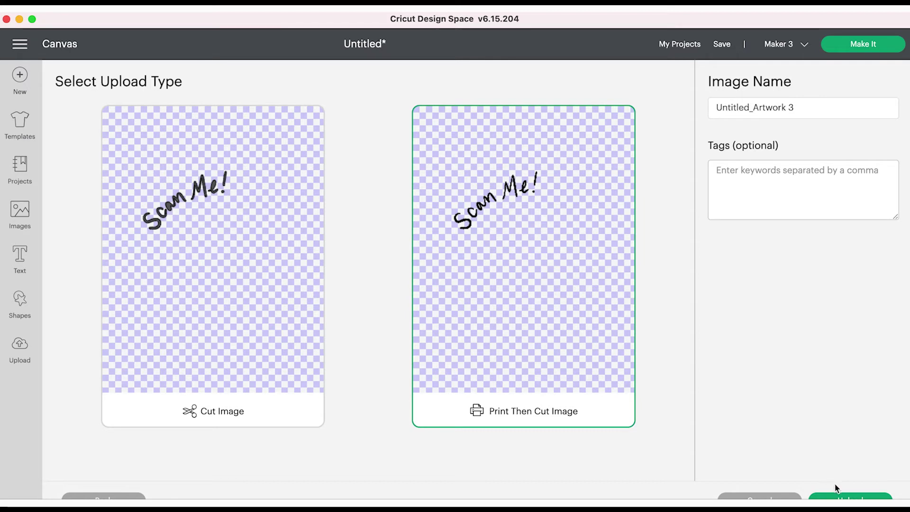
pyautogui.click(837, 497)
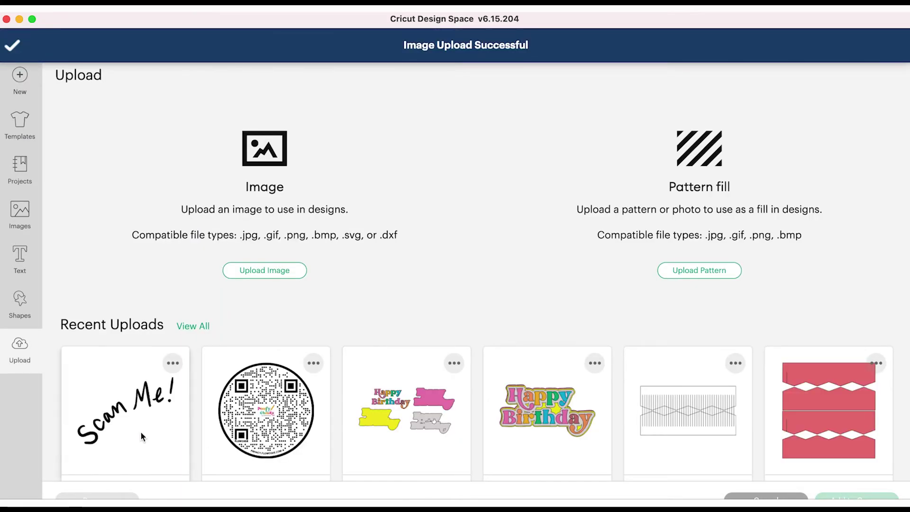
pyautogui.click(141, 432)
# Add the Scan Me! lettering, shrink it under an inch wide, and place it above the QR code.
pyautogui.click(862, 498)
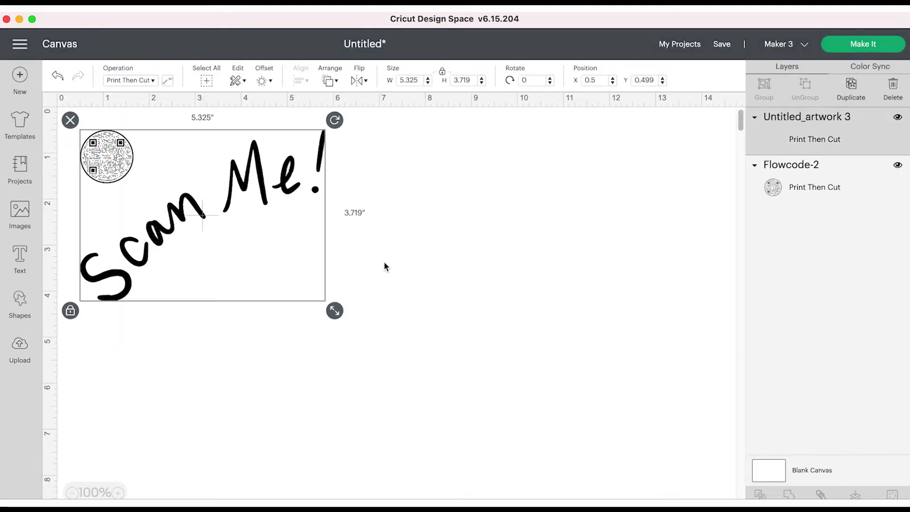
pyautogui.moveTo(335, 311); pyautogui.dragTo(134, 172)
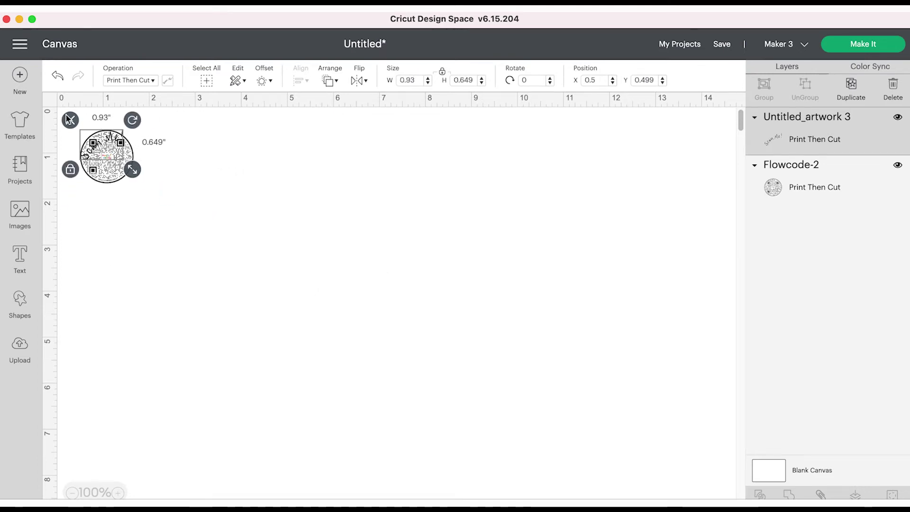
pyautogui.moveTo(104, 145); pyautogui.dragTo(96, 130)
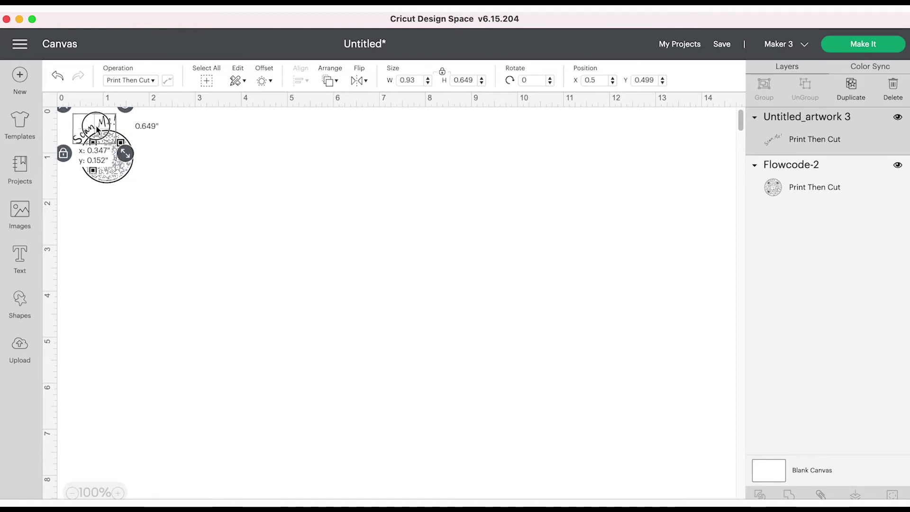
pyautogui.click(205, 202)
# Scale the lettering and QR together to 1.775 × 2.038 in and attach them.
pyautogui.moveTo(201, 217); pyautogui.dragTo(73, 114)
pyautogui.moveTo(102, 150); pyautogui.dragTo(188, 222)
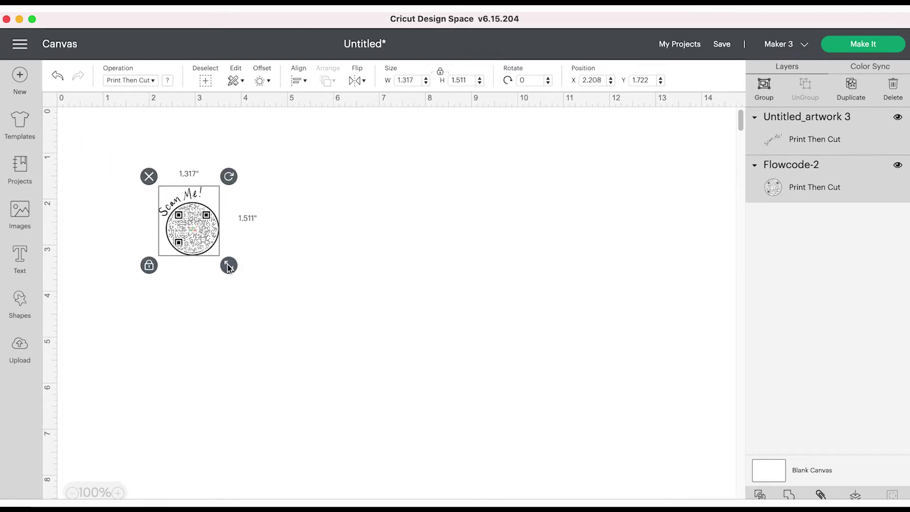
pyautogui.moveTo(228, 268); pyautogui.dragTo(250, 286)
pyautogui.click(291, 293)
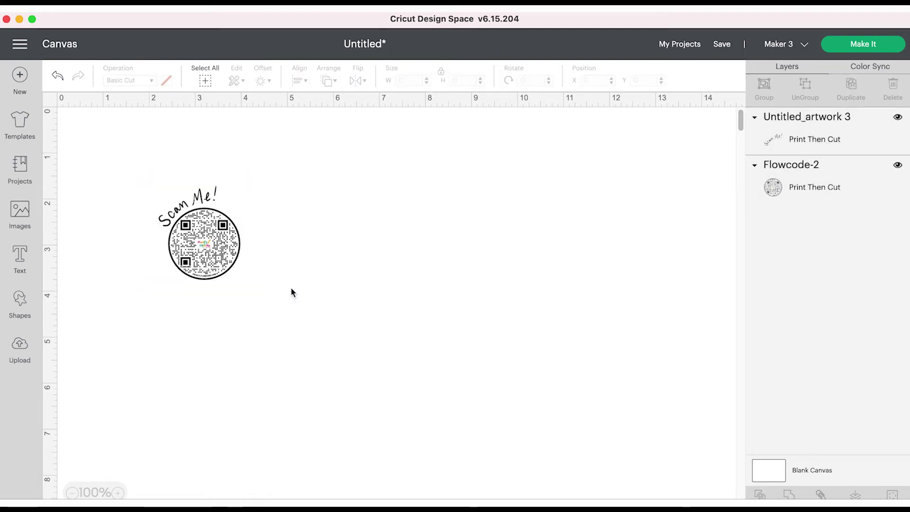
pyautogui.press('super+a')
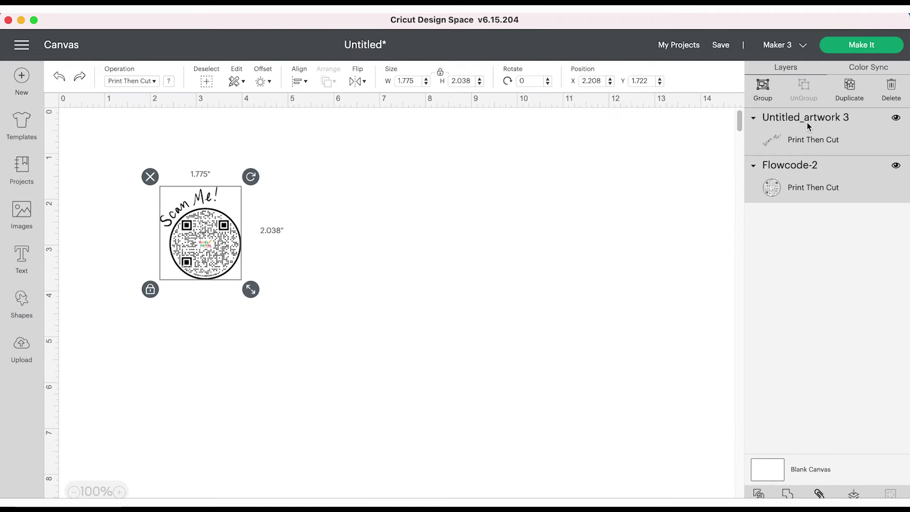
pyautogui.click(820, 494)
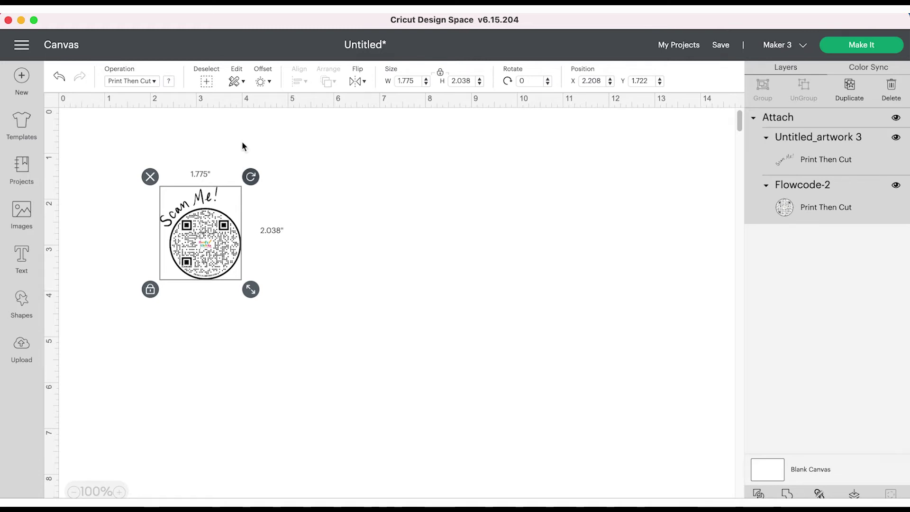
# Add a 0.1 in offset border around the Scan Me! QR design.
pyautogui.click(266, 81)
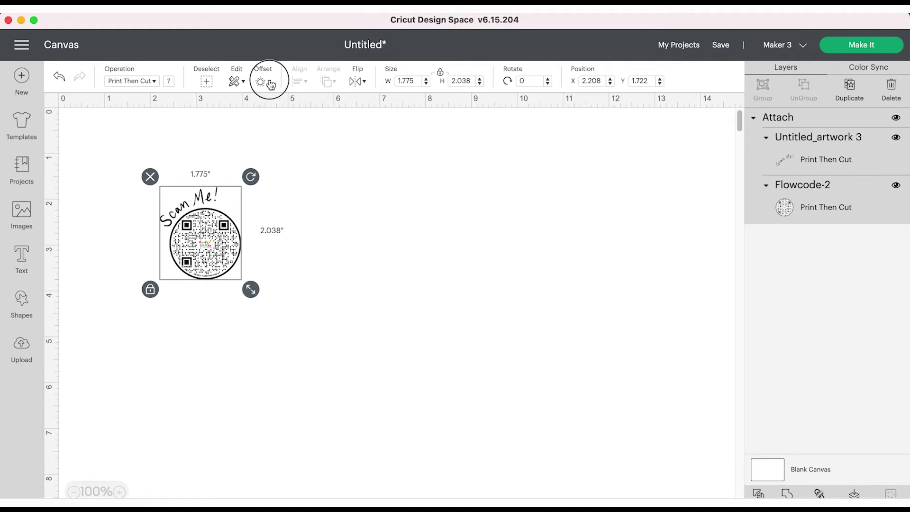
pyautogui.doubleClick(315, 154)
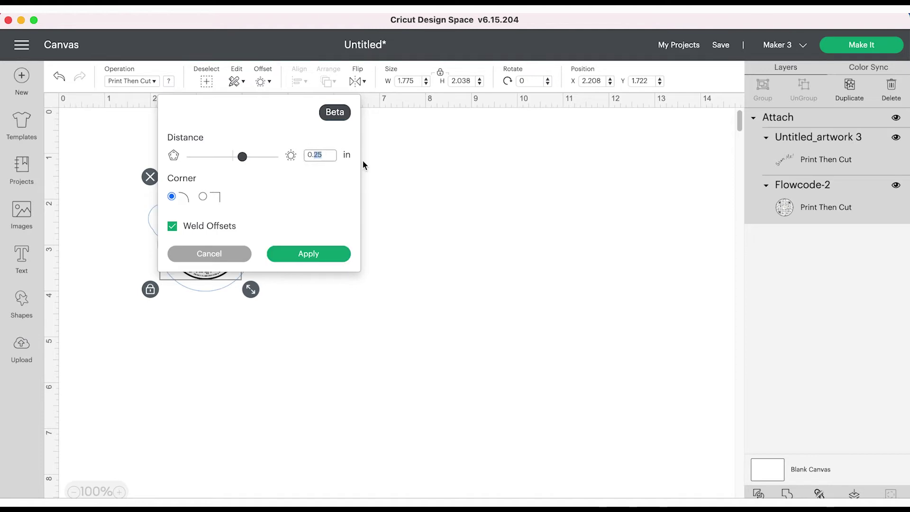
pyautogui.write('1')
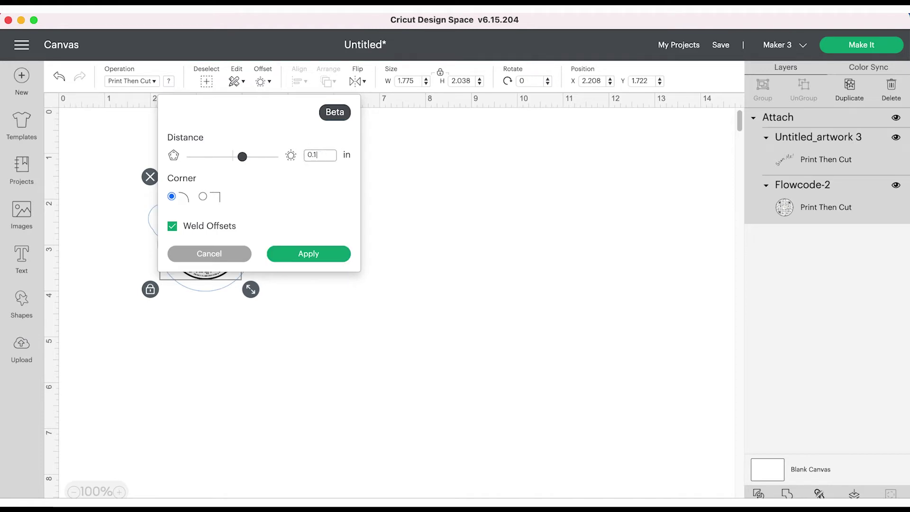
pyautogui.press('Return')
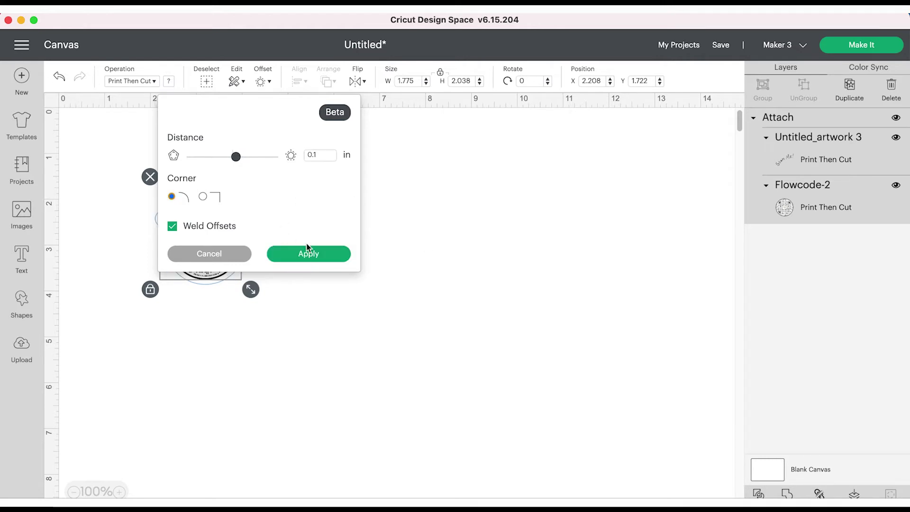
pyautogui.click(315, 255)
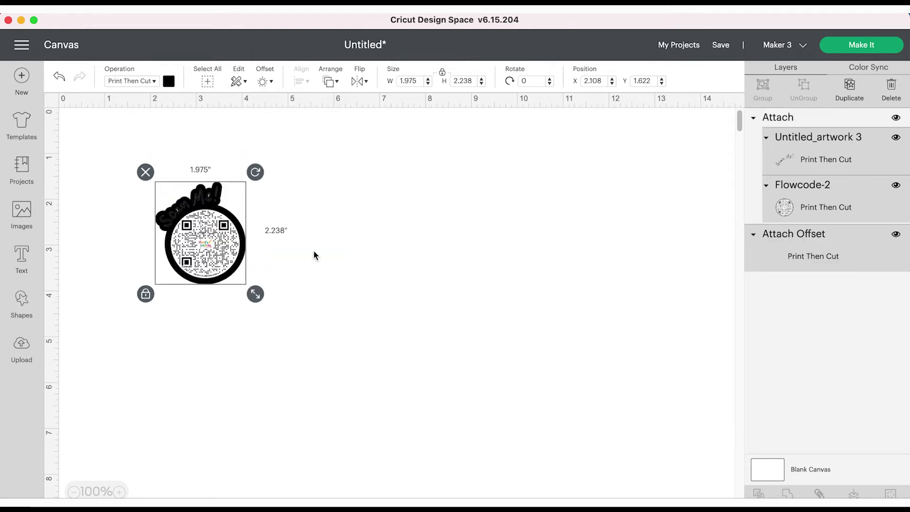
# Colour the offset border light yellow.
pyautogui.click(170, 81)
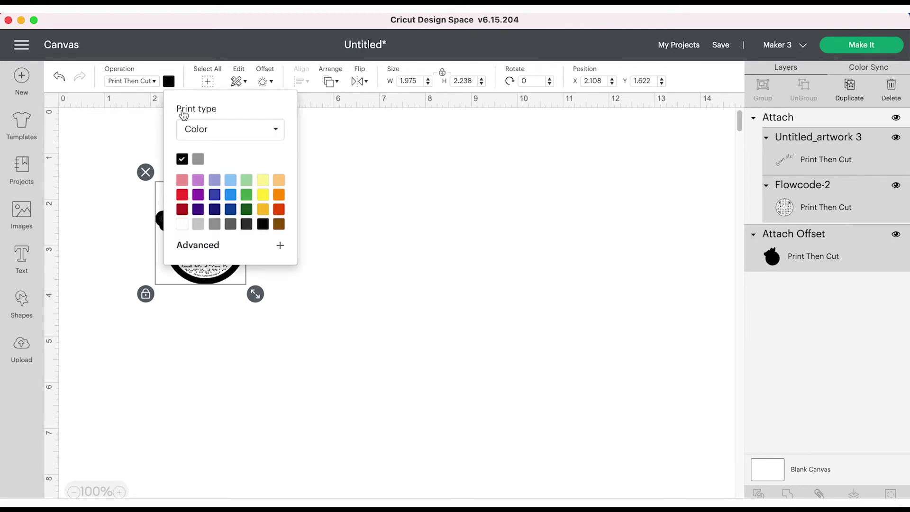
pyautogui.click(182, 224)
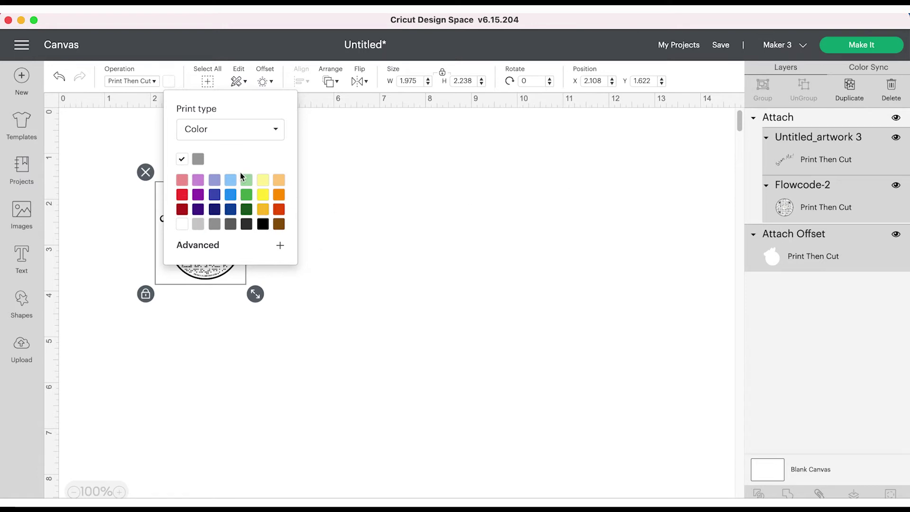
pyautogui.click(263, 180)
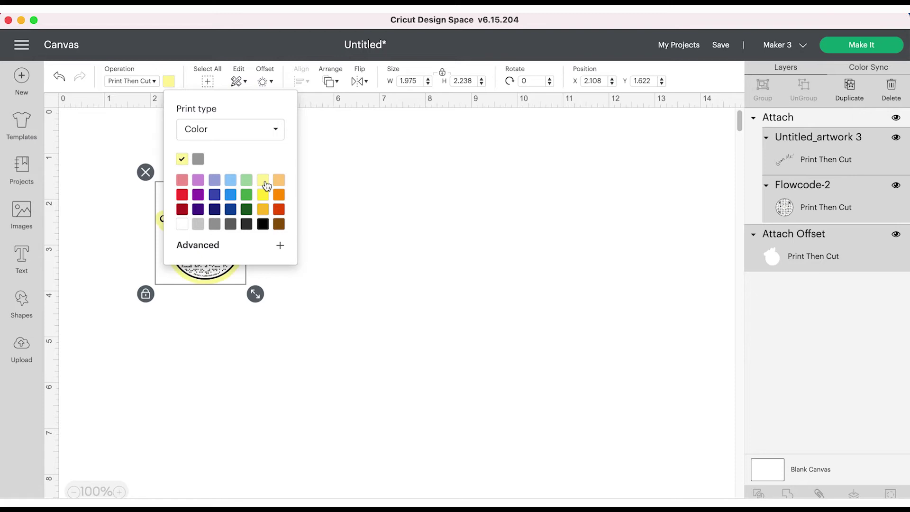
pyautogui.click(351, 156)
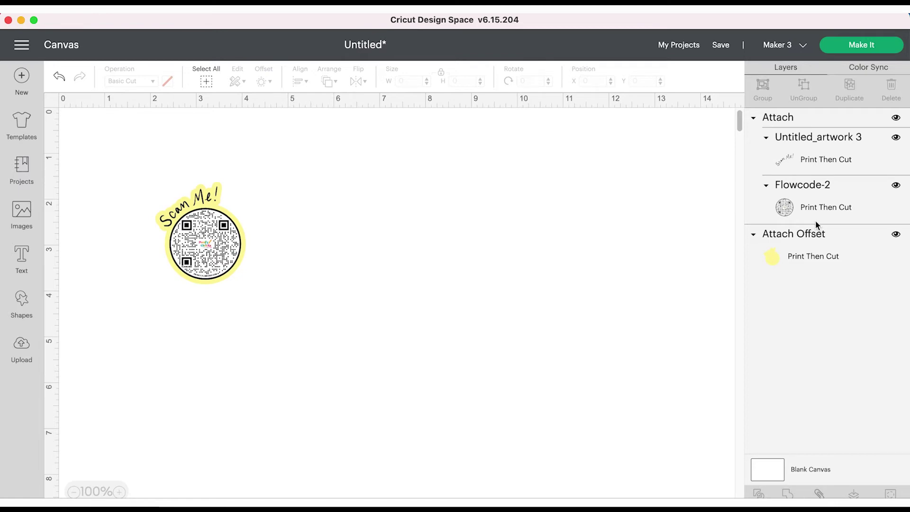
# Select all sticker layers and flatten them into one printable layer.
pyautogui.click(800, 250)
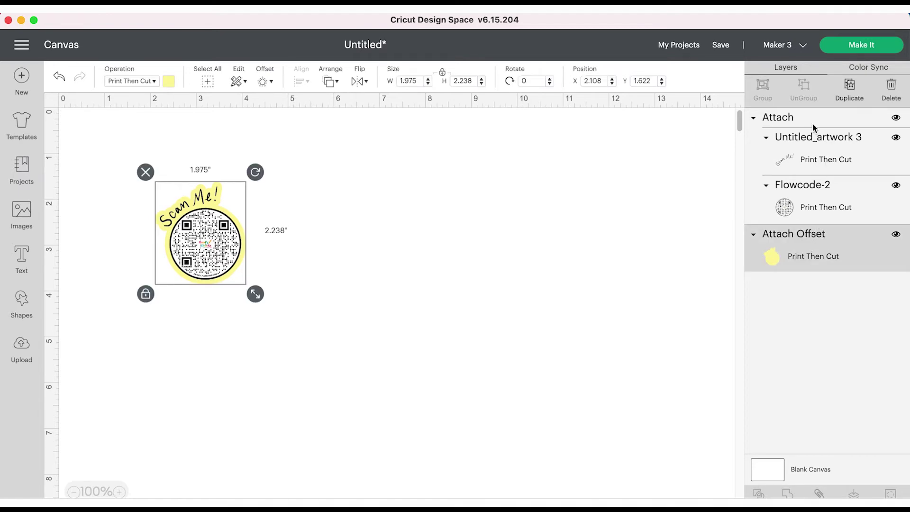
pyautogui.keyDown('shift'); pyautogui.click(791, 122); pyautogui.keyUp('shift')
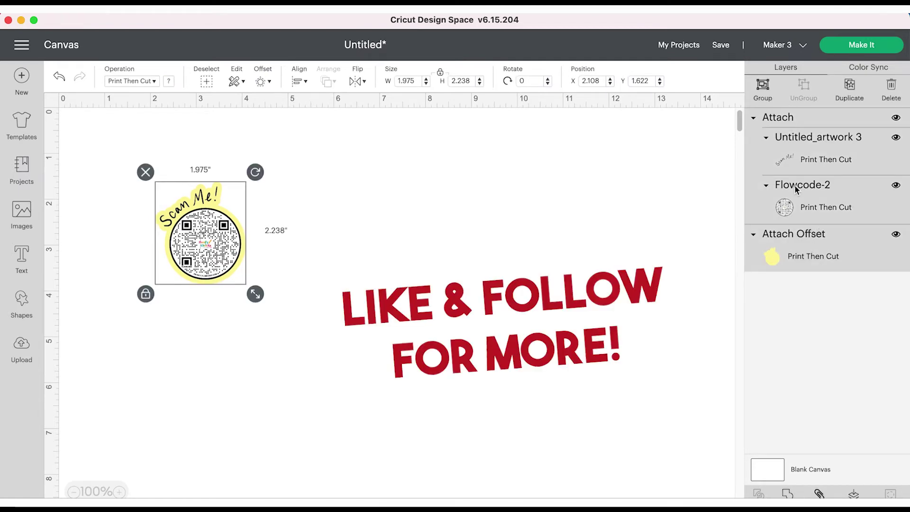
pyautogui.click(855, 494)
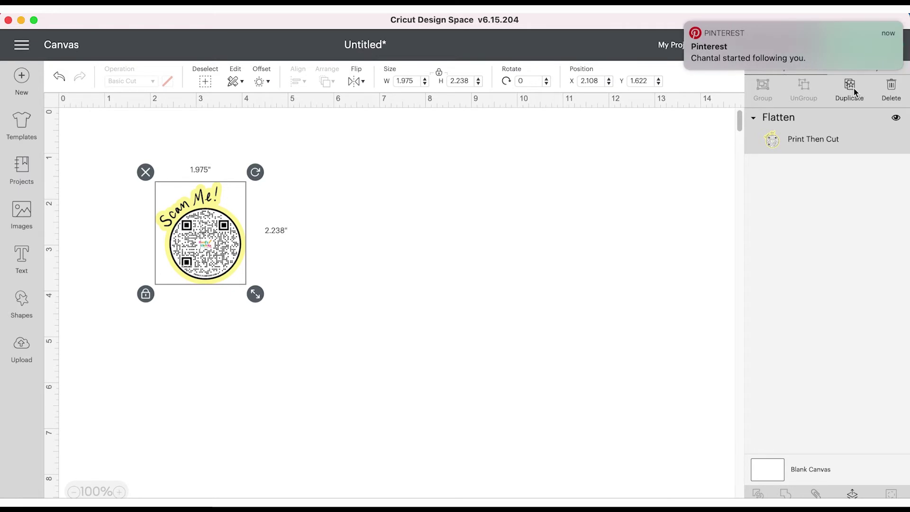
pyautogui.click(686, 25)
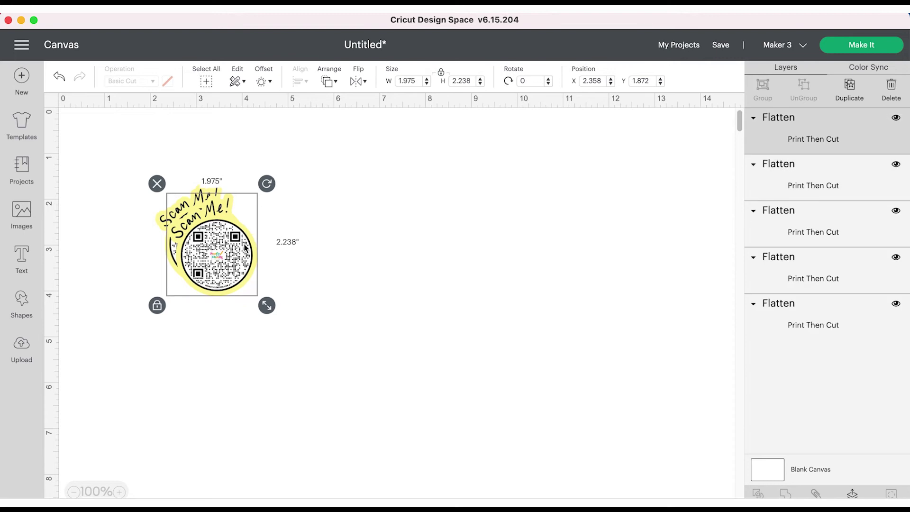
# Arrange four sticker copies in a row along the canvas top and delete the leftover copy.
pyautogui.click(209, 264)
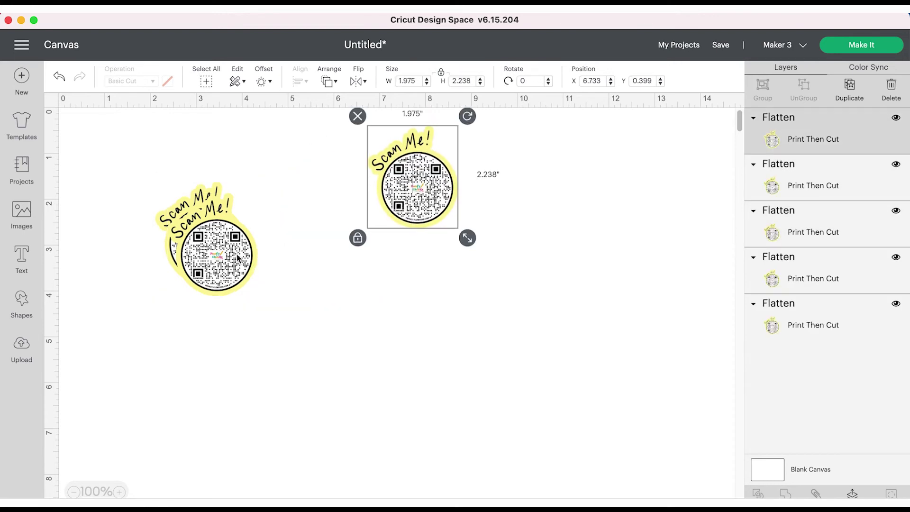
pyautogui.moveTo(238, 259); pyautogui.dragTo(347, 194)
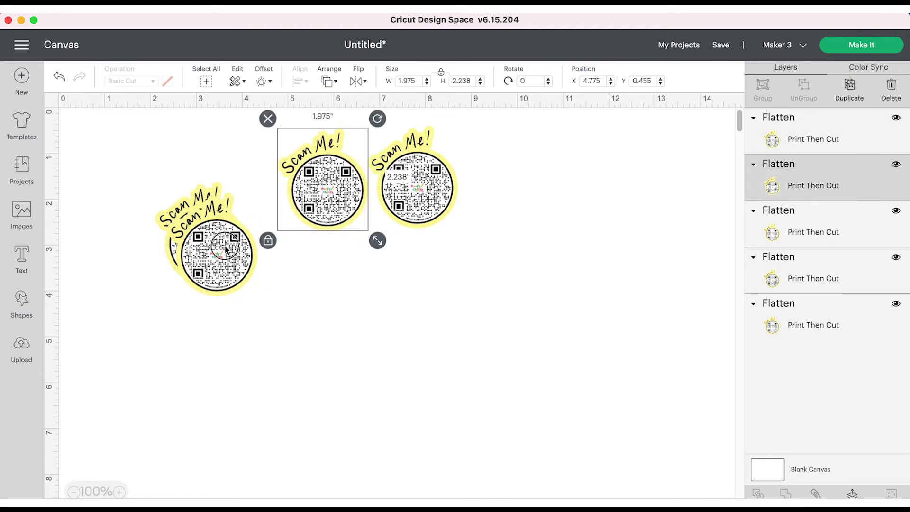
pyautogui.moveTo(227, 249); pyautogui.dragTo(421, 285)
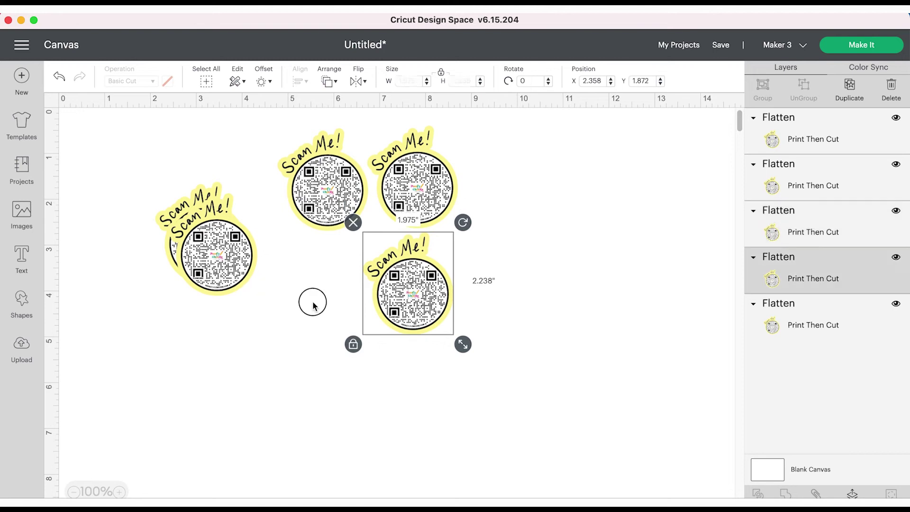
pyautogui.moveTo(223, 266); pyautogui.dragTo(329, 312)
pyautogui.moveTo(224, 254); pyautogui.dragTo(136, 188)
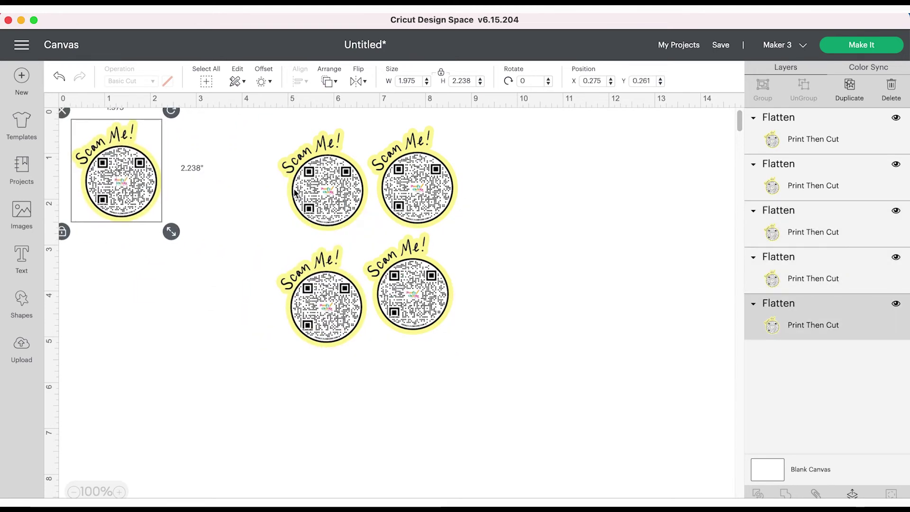
pyautogui.moveTo(294, 192); pyautogui.dragTo(176, 177)
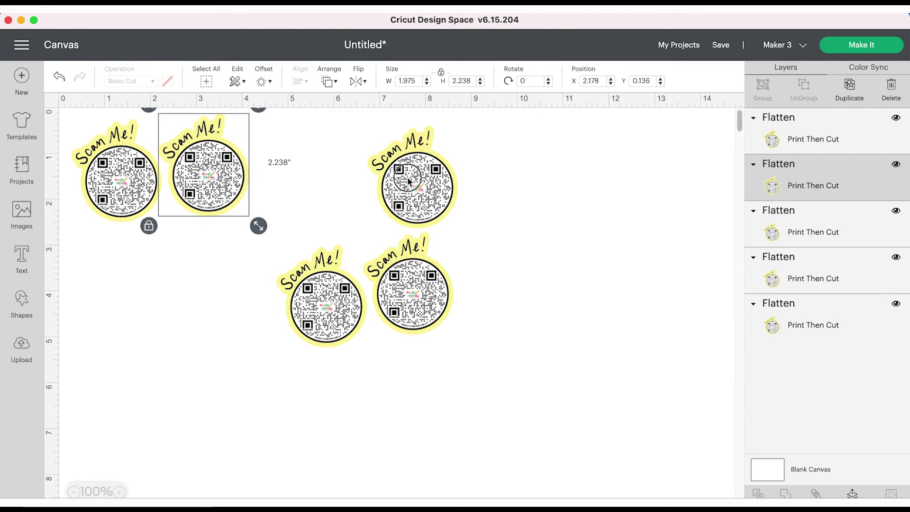
pyautogui.moveTo(409, 181); pyautogui.dragTo(296, 167)
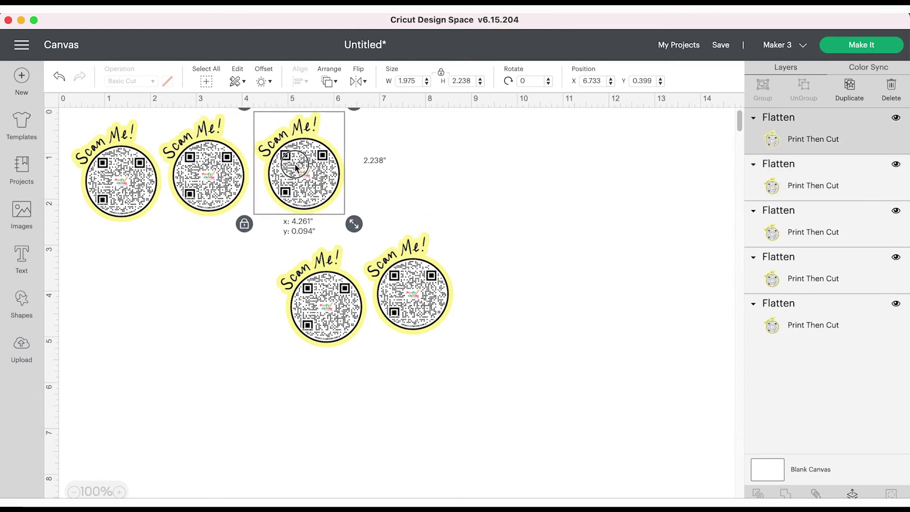
pyautogui.moveTo(329, 290); pyautogui.dragTo(399, 162)
pyautogui.click(806, 231)
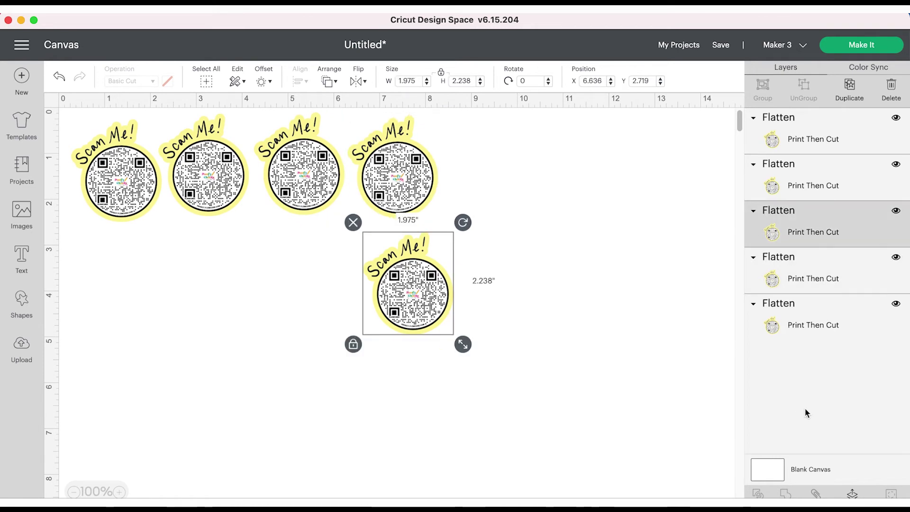
pyautogui.click(895, 100)
# Select the four top-row stickers and duplicate them twice, placing each copy below the previous row.
pyautogui.click(830, 132)
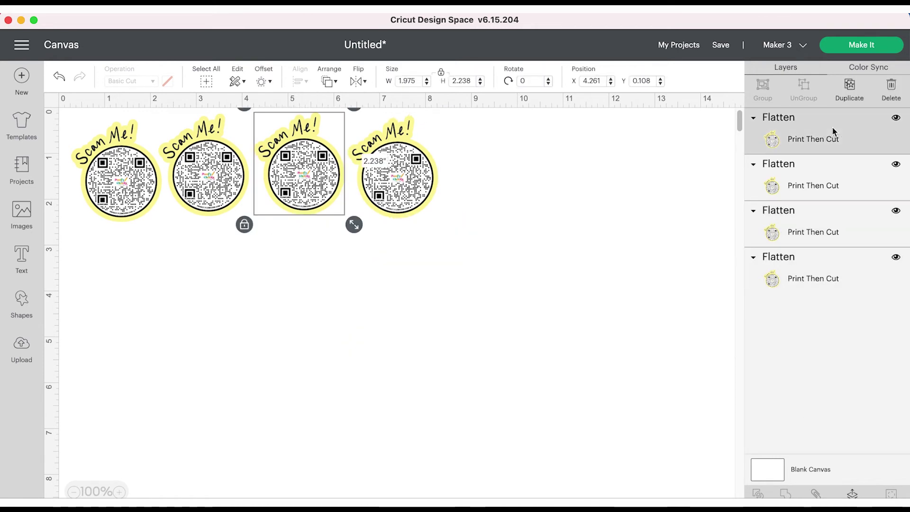
pyautogui.keyDown('shift'); pyautogui.click(825, 185); pyautogui.keyUp('shift')
pyautogui.keyDown('shift'); pyautogui.click(820, 234); pyautogui.keyUp('shift')
pyautogui.keyDown('shift'); pyautogui.click(819, 275); pyautogui.keyUp('shift')
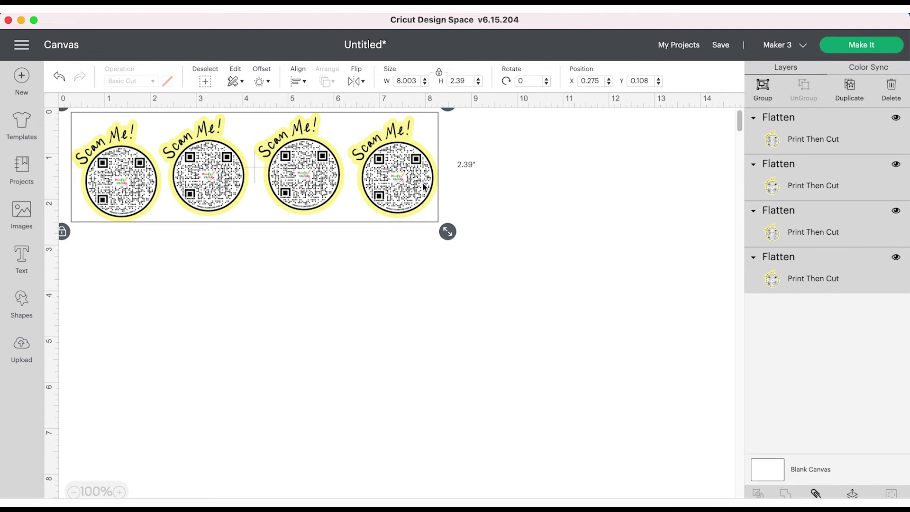
pyautogui.press('super+d')
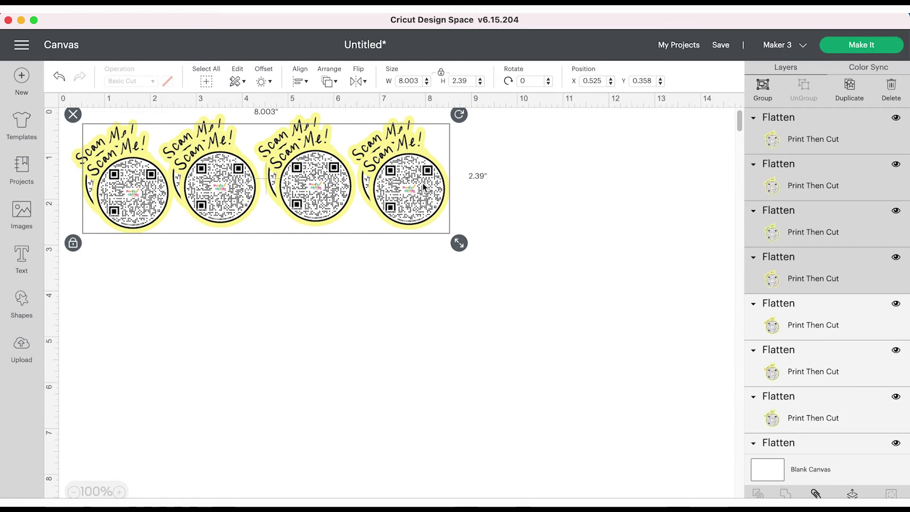
pyautogui.moveTo(402, 176); pyautogui.dragTo(389, 275)
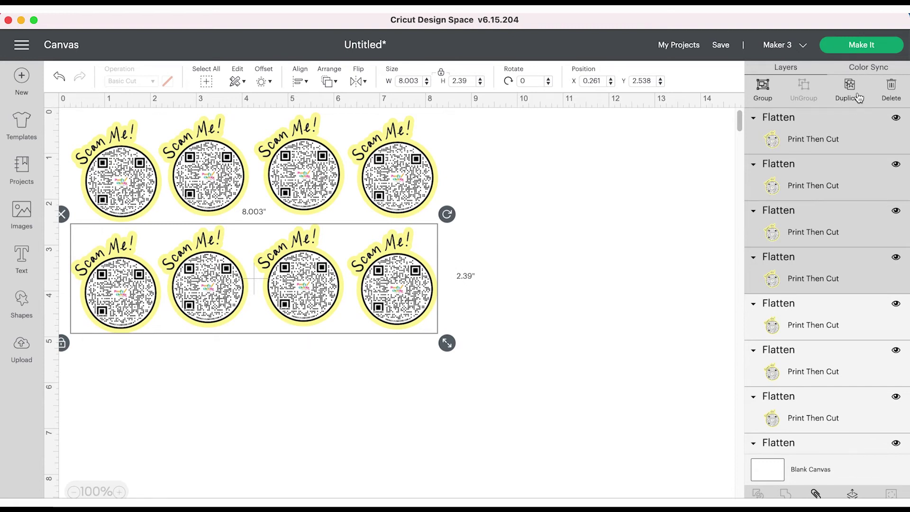
pyautogui.press('super+d')
pyautogui.moveTo(407, 300); pyautogui.dragTo(401, 399)
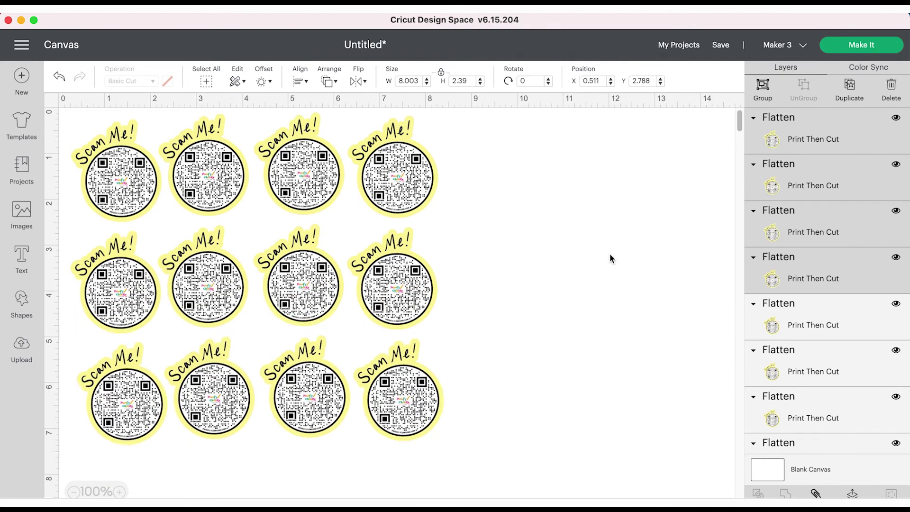
# Send the design to Make It, check the twelve stickers on the Letter mat, and continue.
pyautogui.click(878, 53)
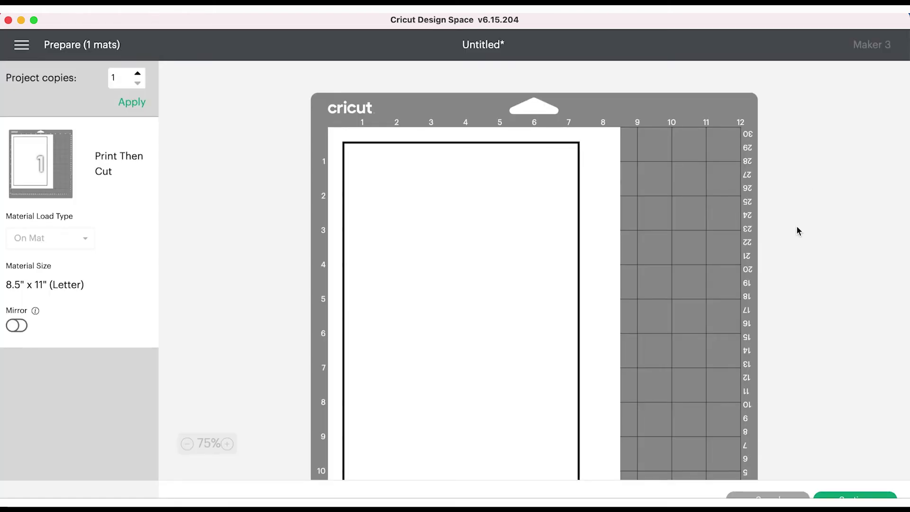
pyautogui.scroll(-3, 821, 271)
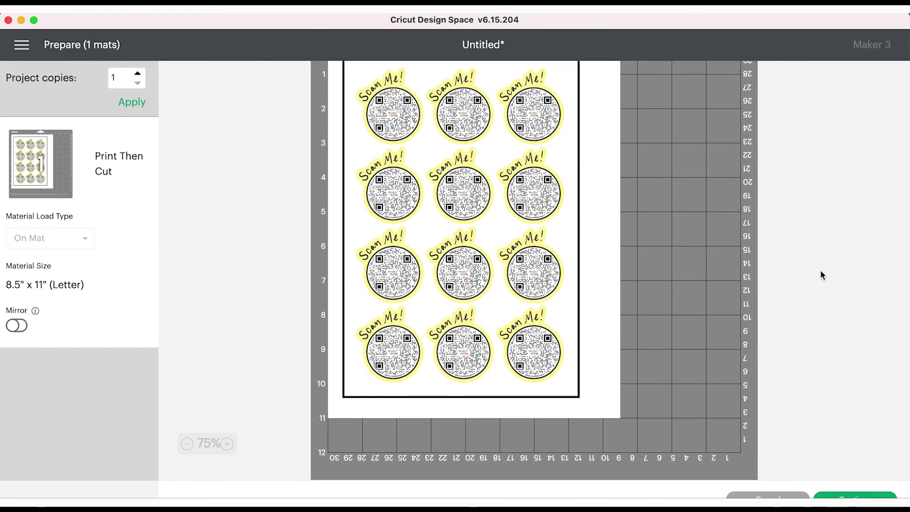
pyautogui.scroll(3, 821, 271)
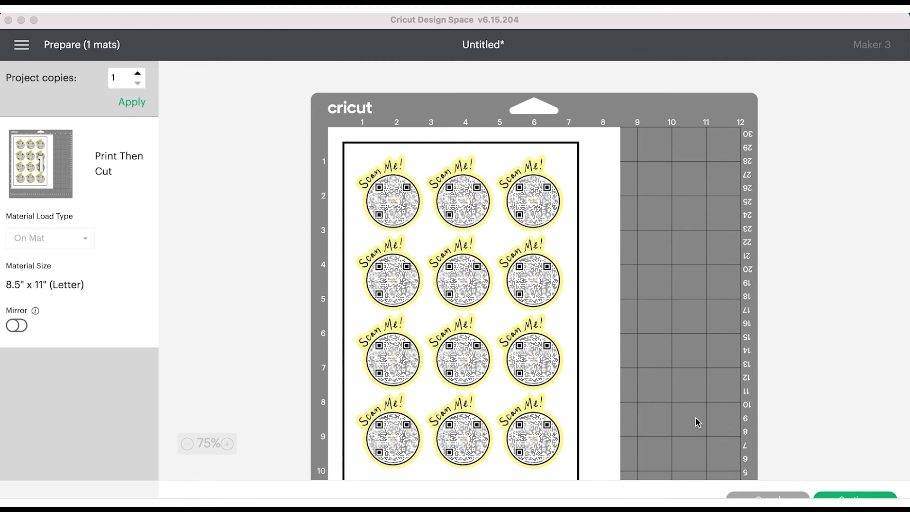
pyautogui.scroll(-2, 696, 419)
pyautogui.scroll(2, 696, 418)
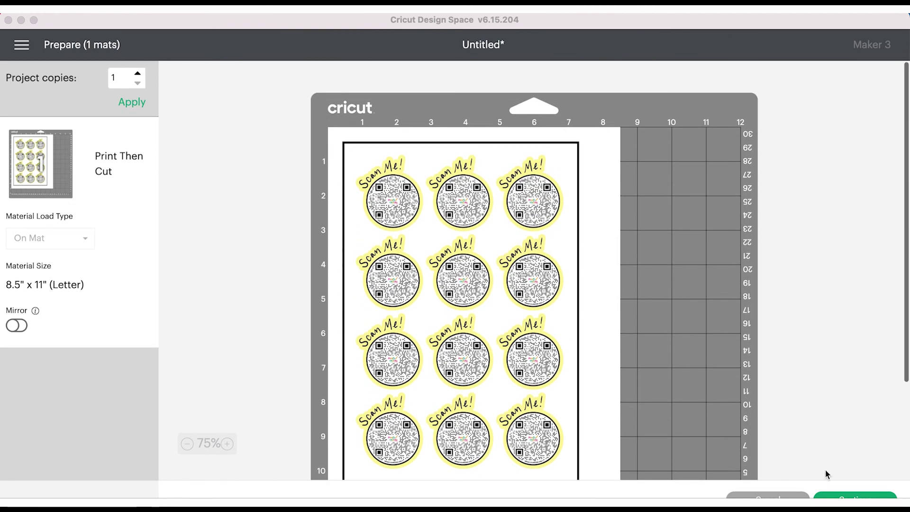
pyautogui.click(838, 497)
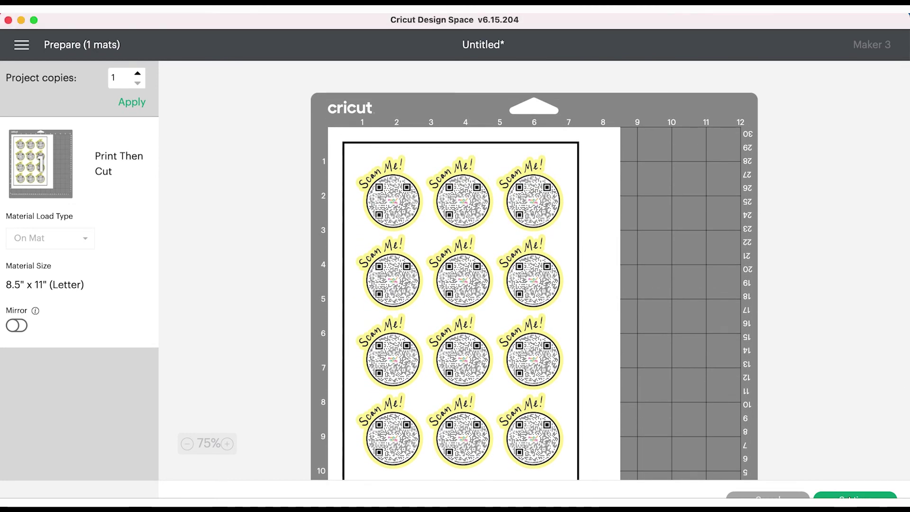
pyautogui.click(838, 497)
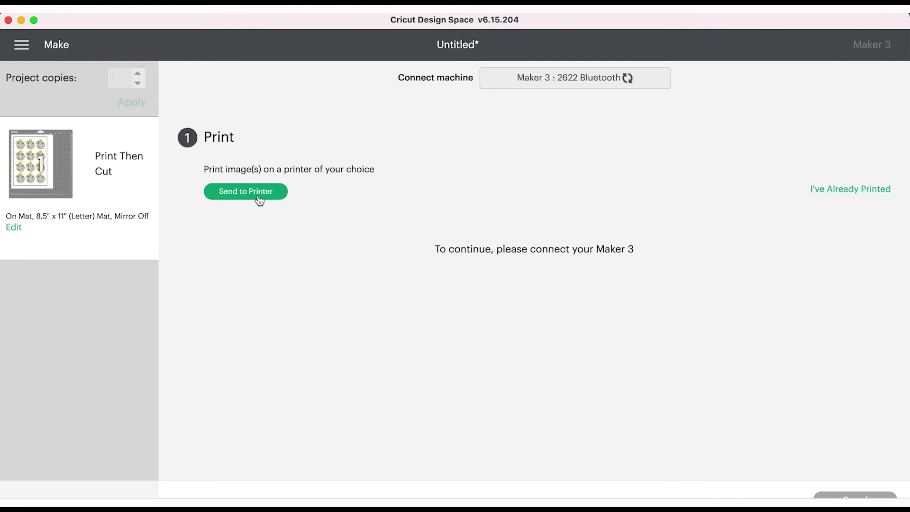
# Print the sticker sheet on the HP ENVY 5540 series with bleed, then mark it as printed.
pyautogui.click(245, 191)
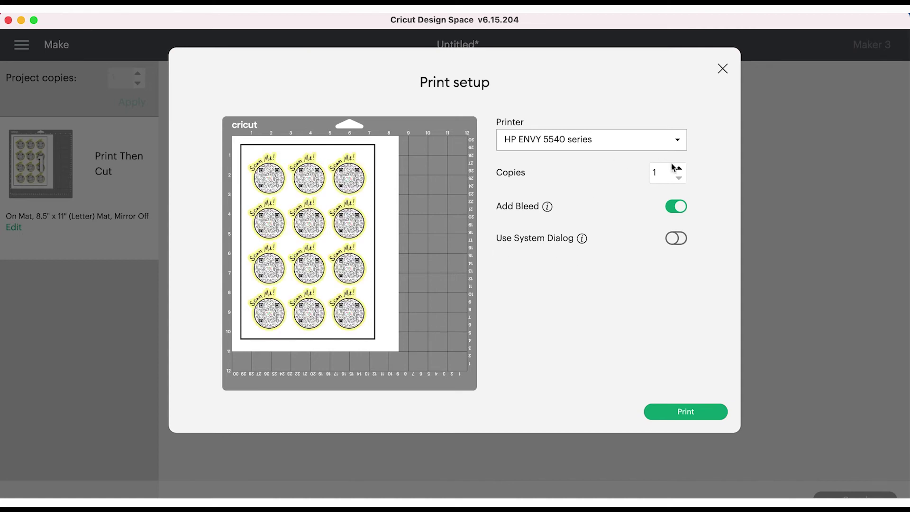
pyautogui.click(688, 411)
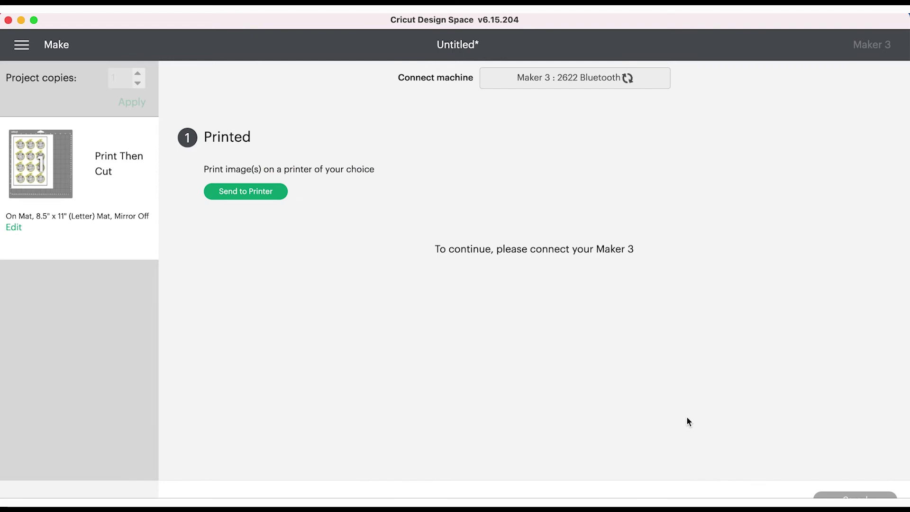
pyautogui.click(842, 189)
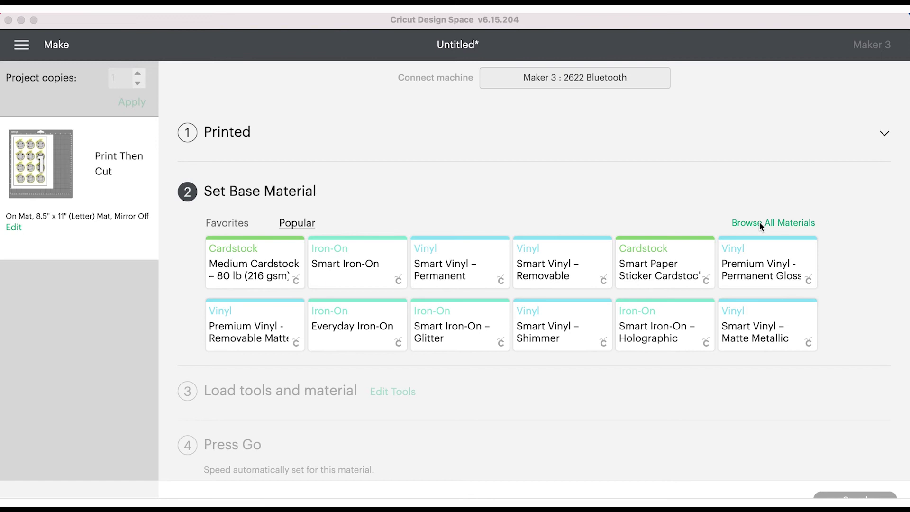
# Search all materials for 'sticker' and set Printable Sticker Paper (White) as the base material.
pyautogui.click(760, 226)
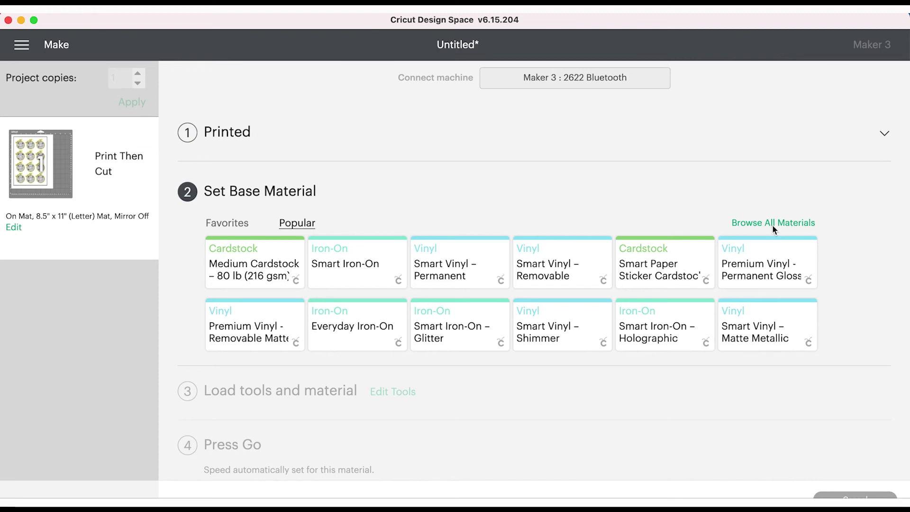
pyautogui.click(774, 223)
pyautogui.click(664, 109)
pyautogui.write('sticker')
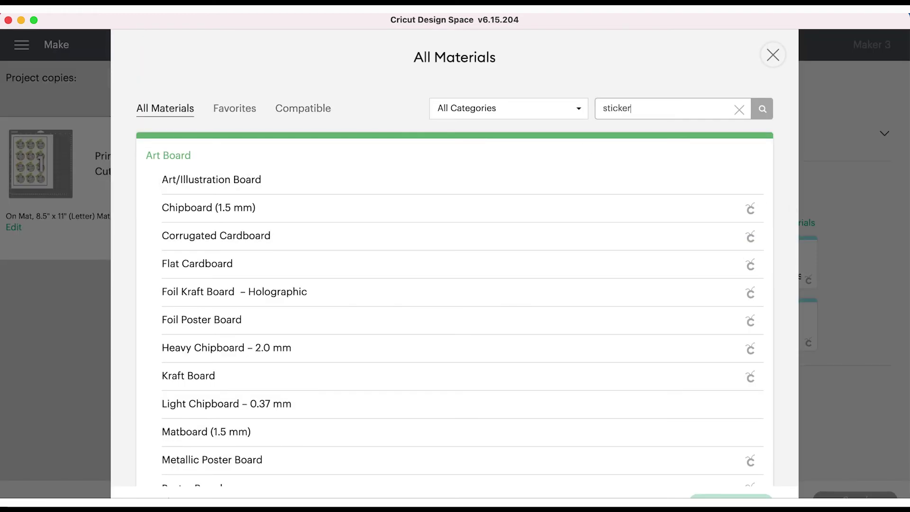
pyautogui.press('Return')
pyautogui.click(428, 206)
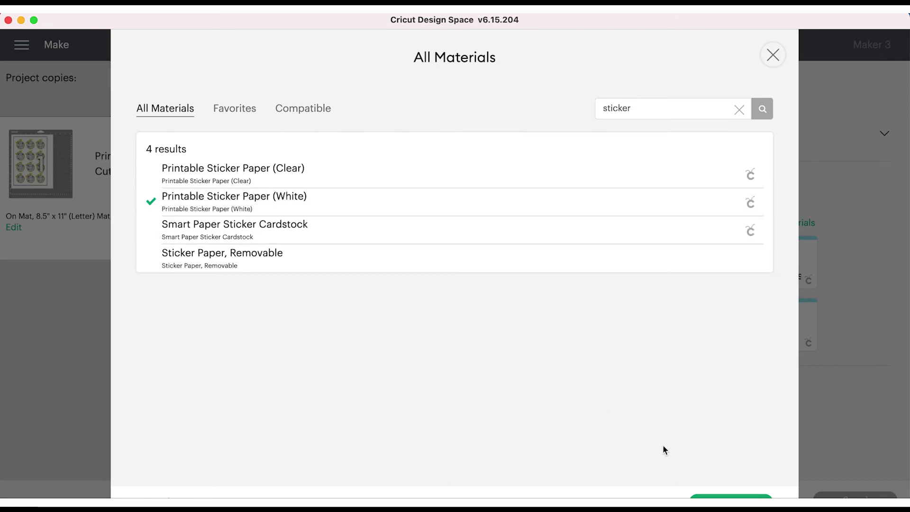
pyautogui.click(733, 496)
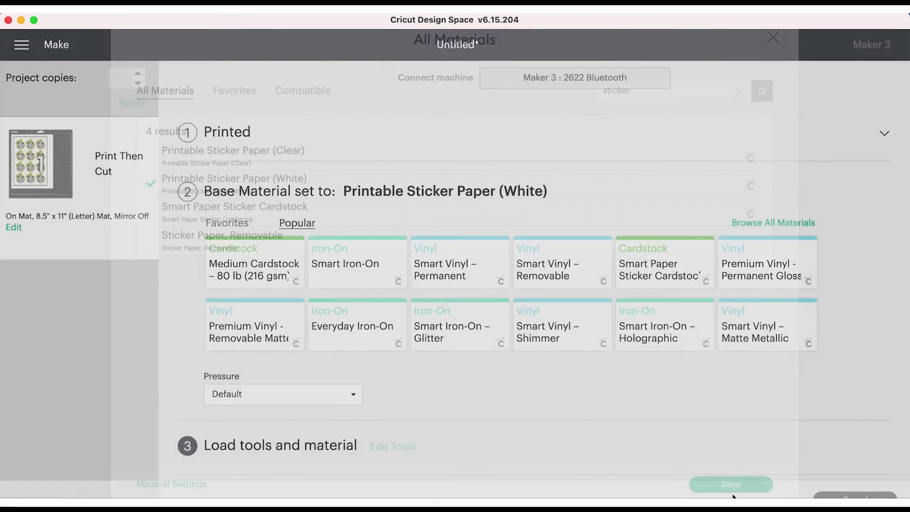